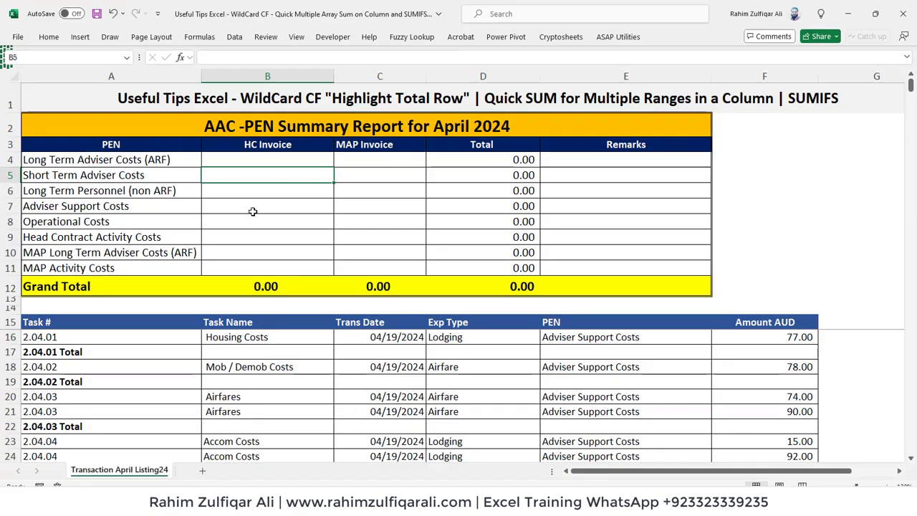
# Step: Review the listing and mark the 2.04.01 Total and 2.04.02 Total rows
pyautogui.scroll(-20, 264, 373)
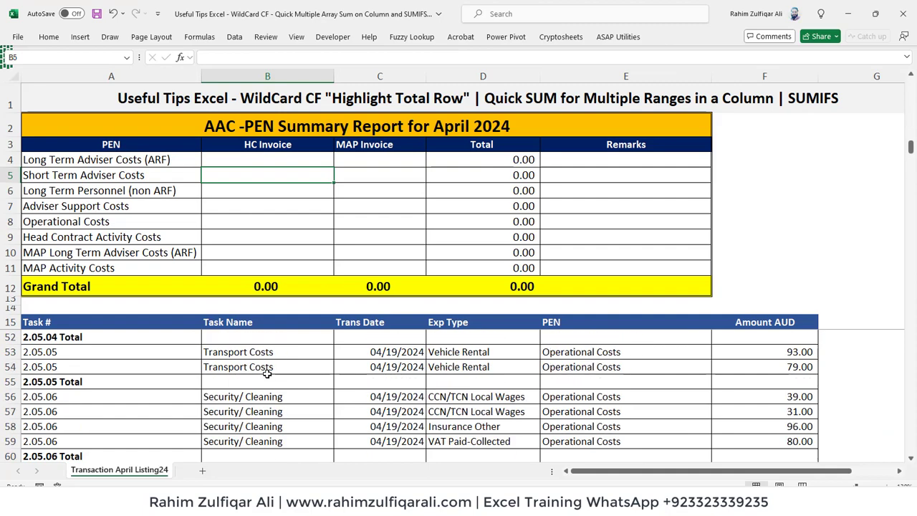
pyautogui.scroll(-11, 267, 372)
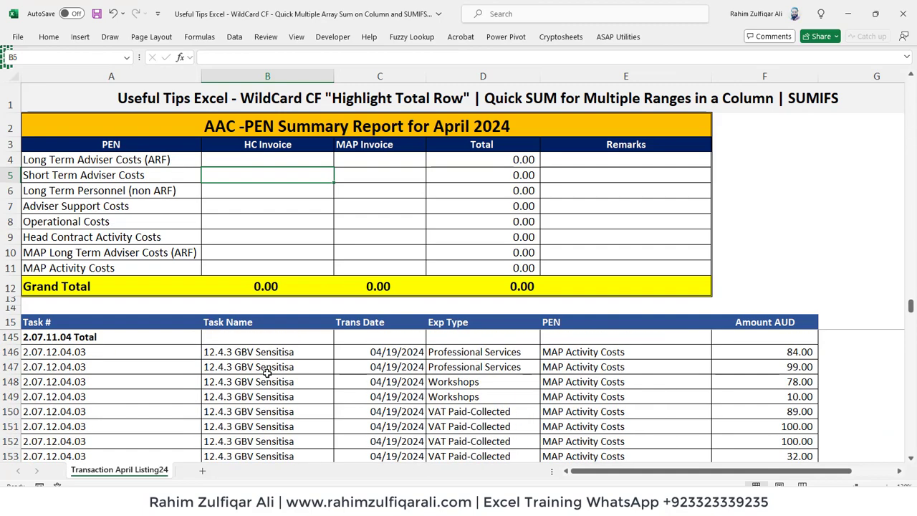
pyautogui.scroll(20, 267, 373)
pyautogui.scroll(19, 267, 372)
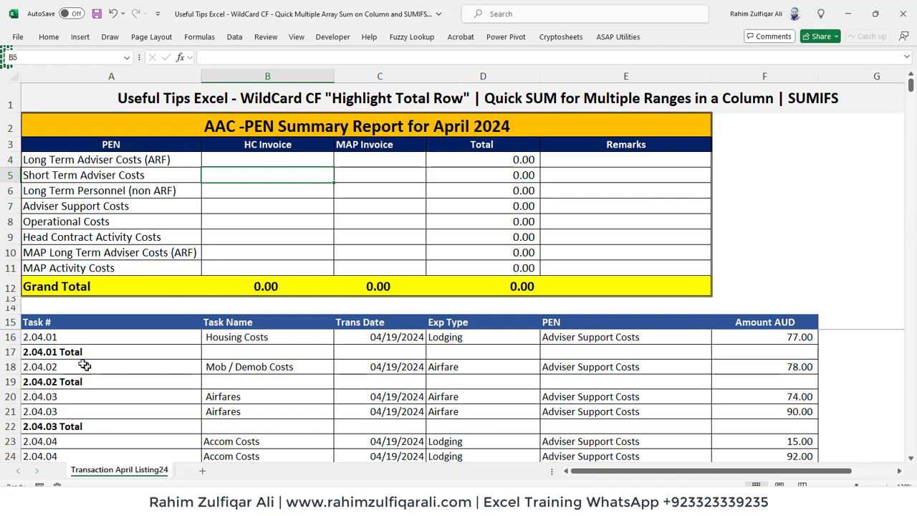
pyautogui.moveTo(74, 354); pyautogui.dragTo(763, 351)
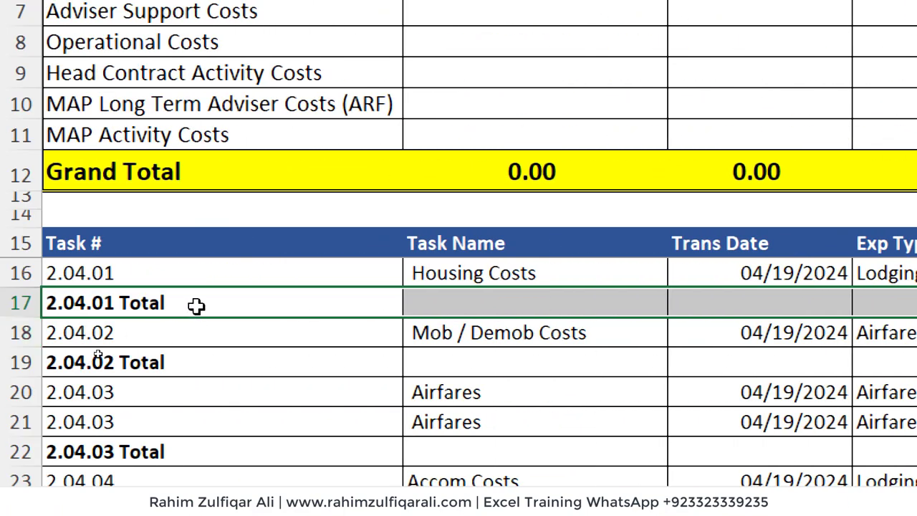
pyautogui.moveTo(158, 365); pyautogui.dragTo(916, 351)
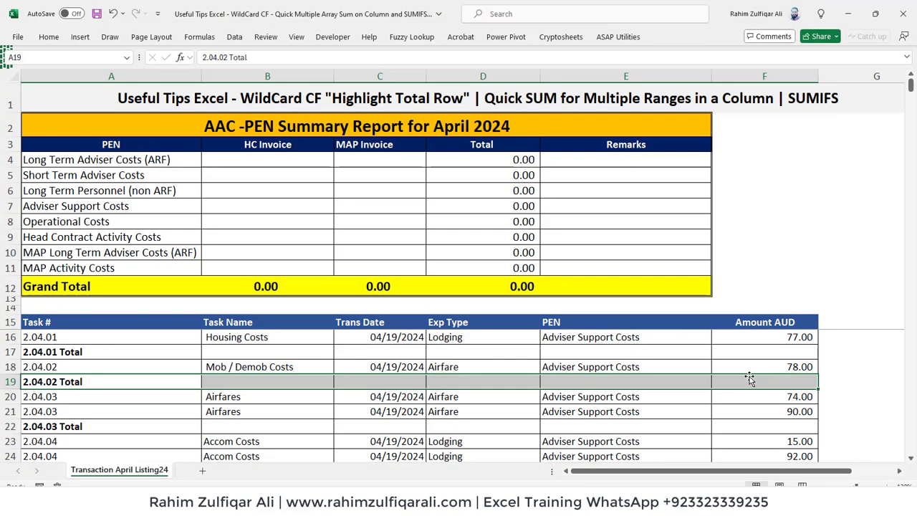
# Step: Select the transaction range A16:F234 from the first transaction row
pyautogui.hotkey('ctrl', 'Up')
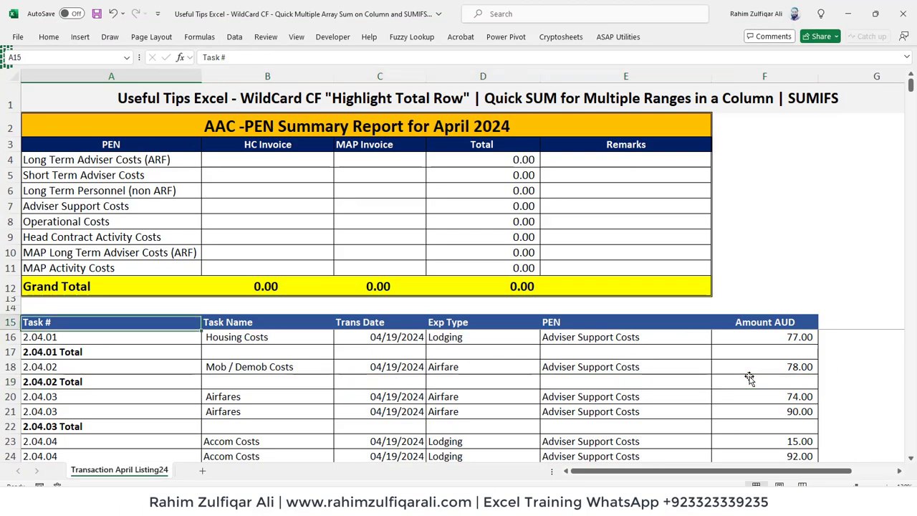
pyautogui.press('Down')
pyautogui.hotkey('ctrl', 'shift', 'Right')
pyautogui.hotkey('ctrl', 'shift', 'Down')
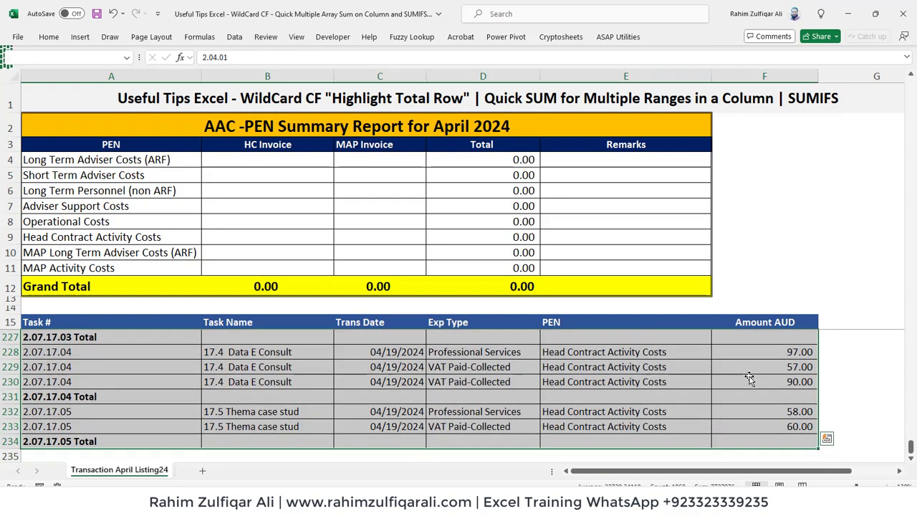
pyautogui.scroll(-1, 748, 378)
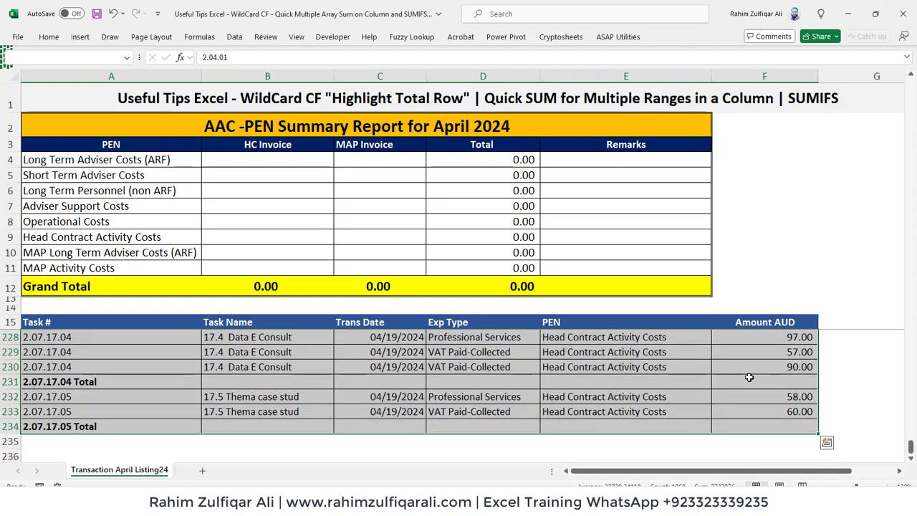
# Step: Start a new conditional formatting rule of type 'Use a formula to determine which cells to format'
pyautogui.click(47, 36)
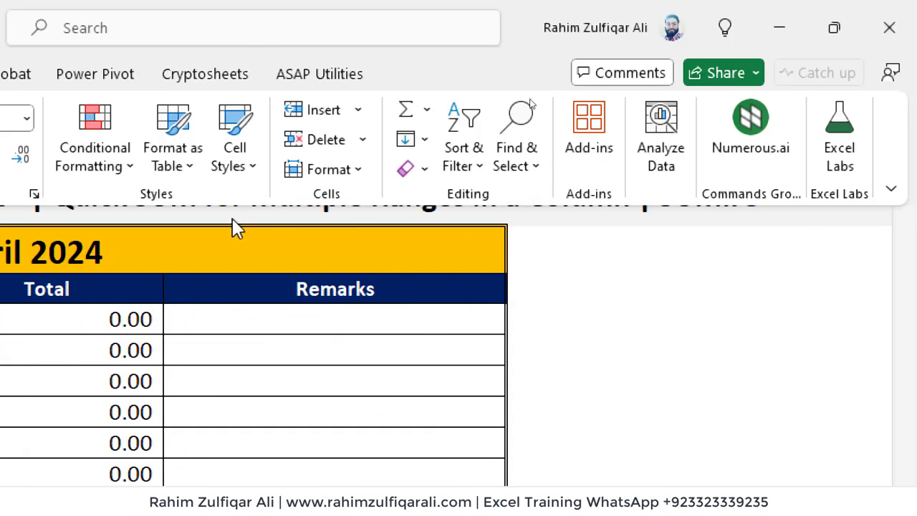
pyautogui.click(463, 165)
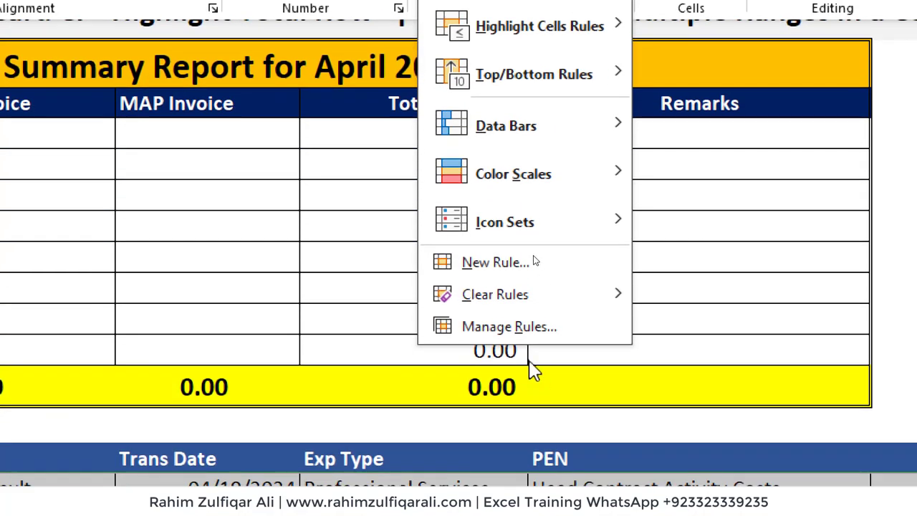
pyautogui.click(533, 262)
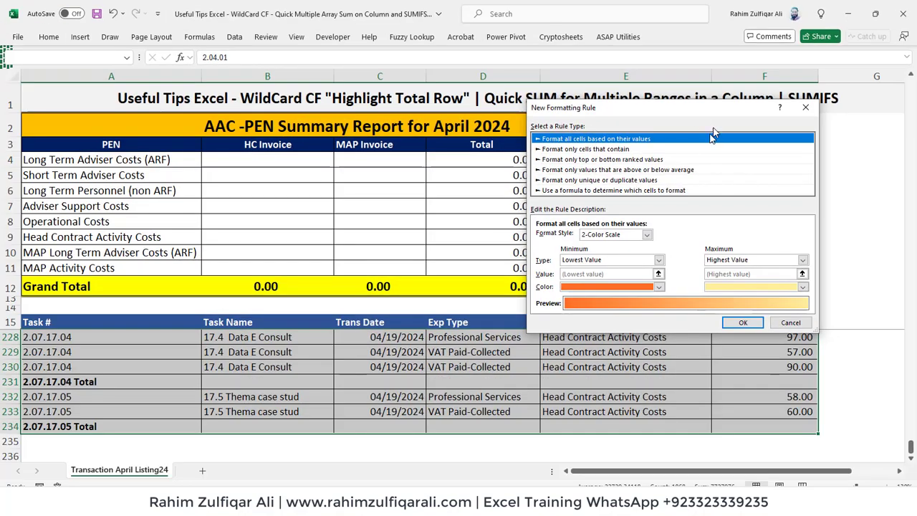
pyautogui.click(559, 190)
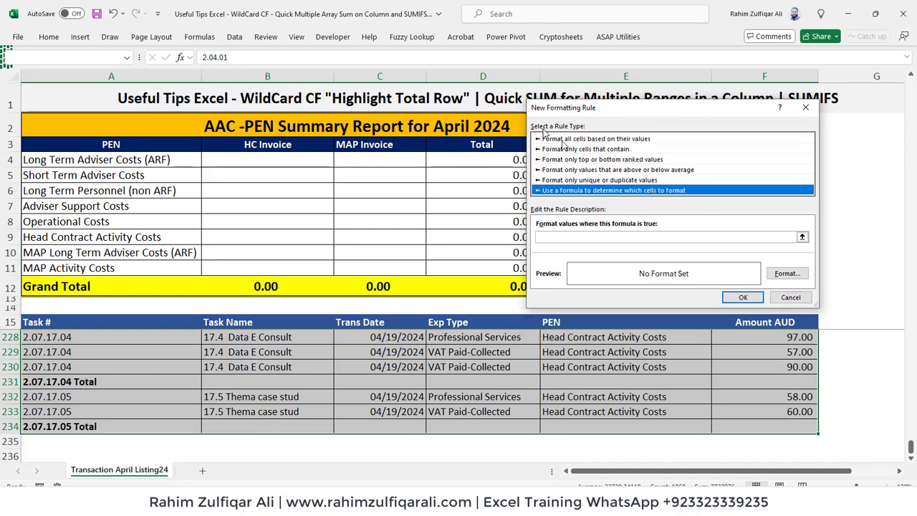
# Step: Enter the rule formula =COUNTIF($A16,"*Total*") with the column locked on A
pyautogui.moveTo(556, 117); pyautogui.dragTo(250, 173)
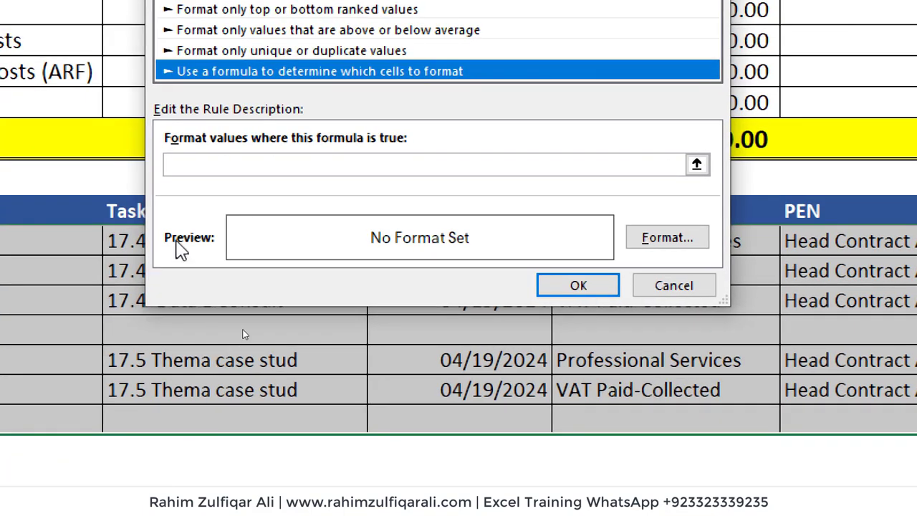
pyautogui.click(190, 170)
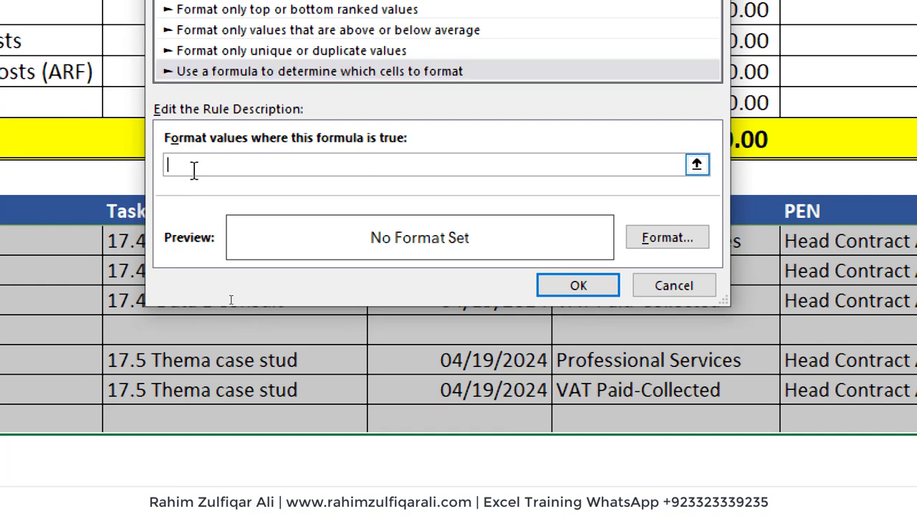
pyautogui.write('=')
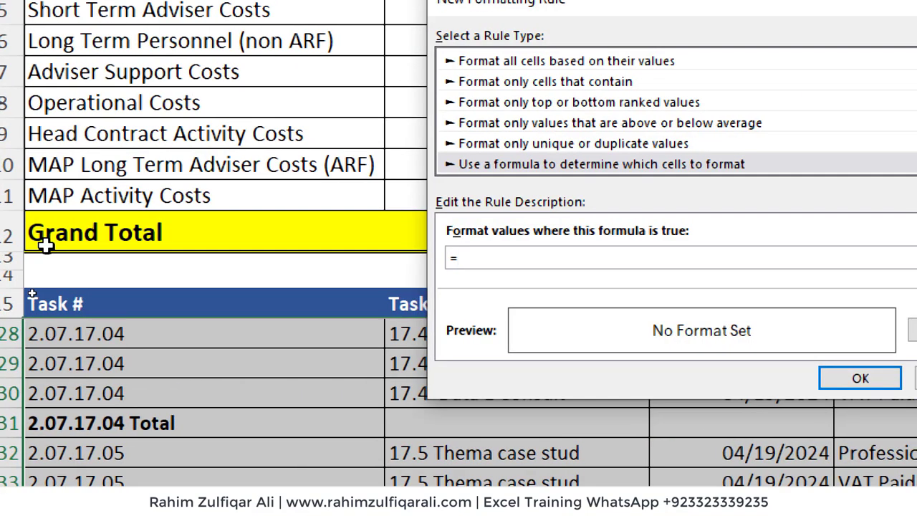
pyautogui.write('COUNTIF')
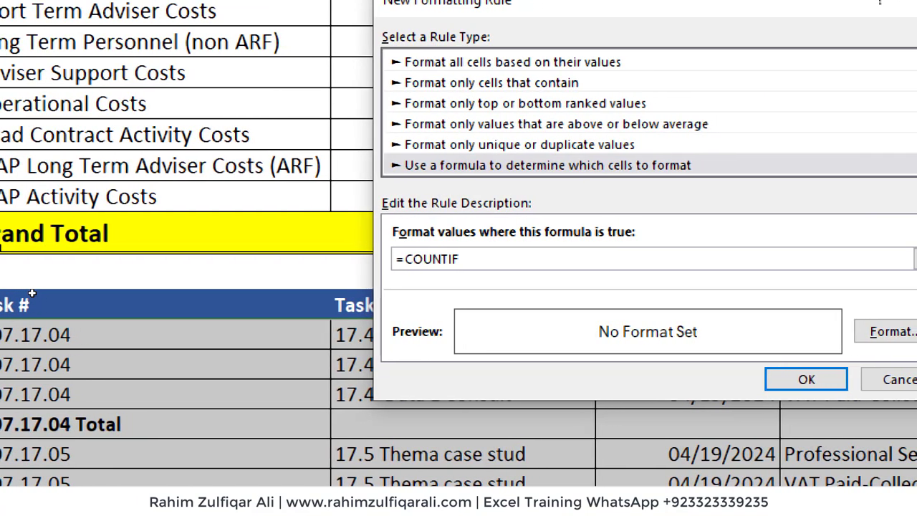
pyautogui.write('(')
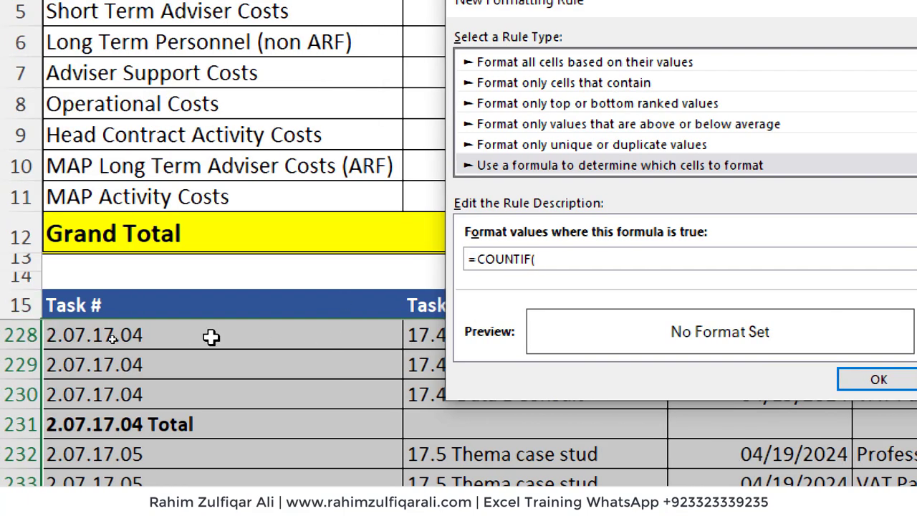
pyautogui.click(155, 342)
pyautogui.hotkey('ctrl', 'Up')
pyautogui.press('Down')
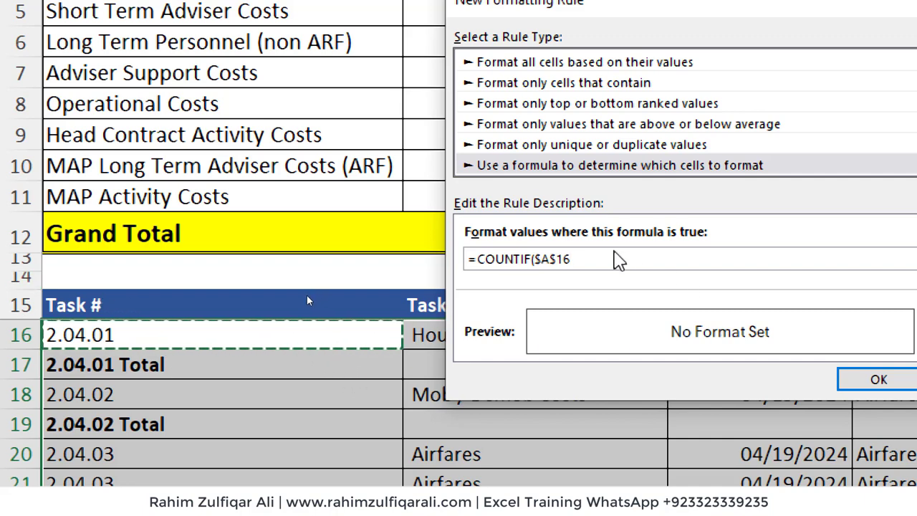
pyautogui.press('F4')
pyautogui.press('F4')
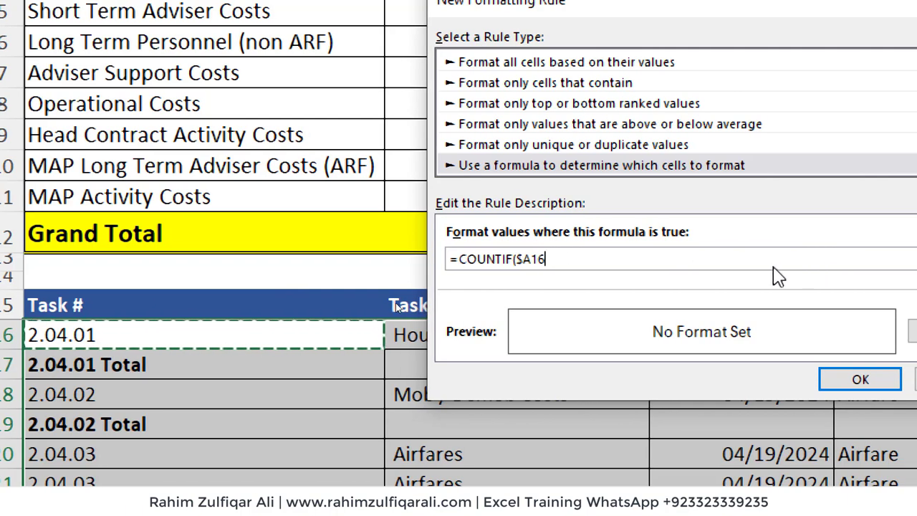
pyautogui.write(',')
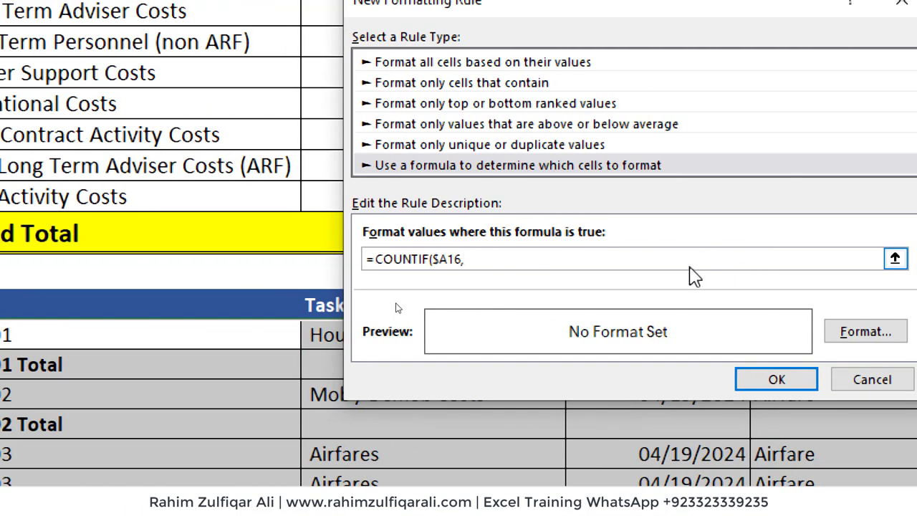
pyautogui.write('"')
pyautogui.write('*')
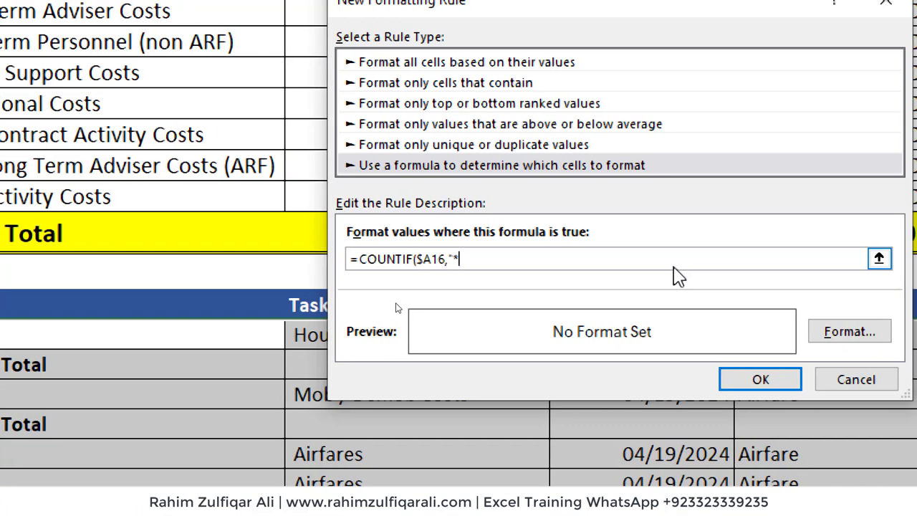
pyautogui.write('Total')
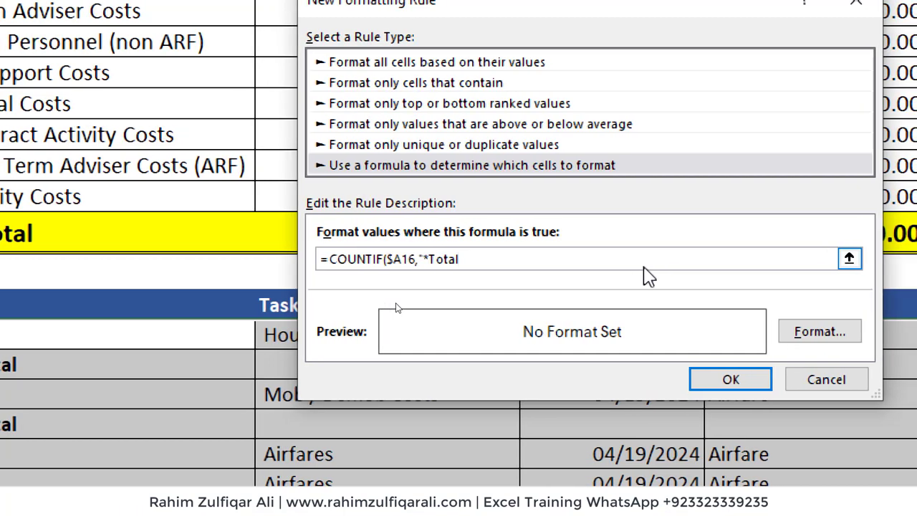
pyautogui.write('*")')
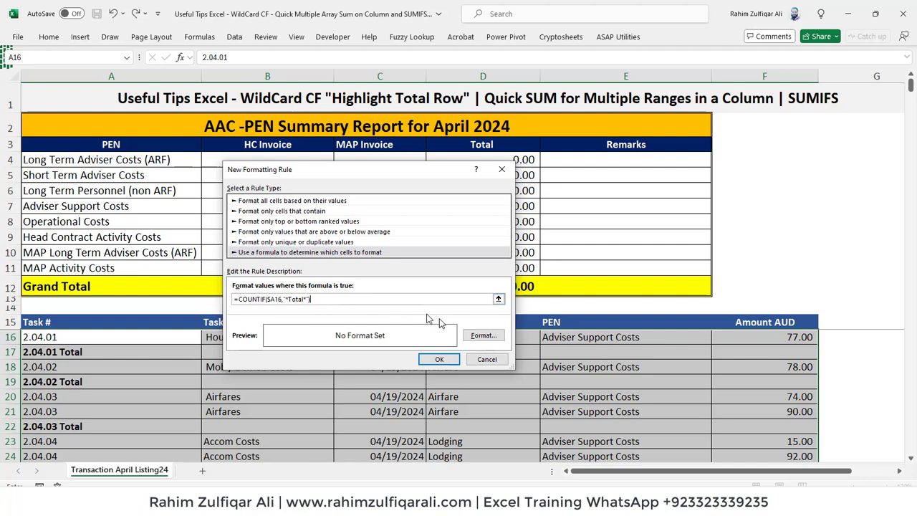
# Step: Give the rule a bold font on light blue fill and apply it to the Total rows
pyautogui.click(482, 335)
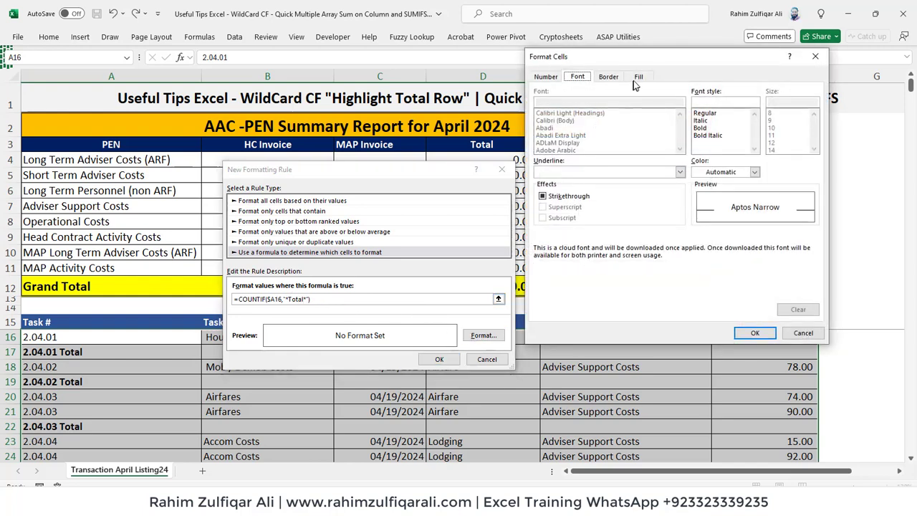
pyautogui.click(637, 77)
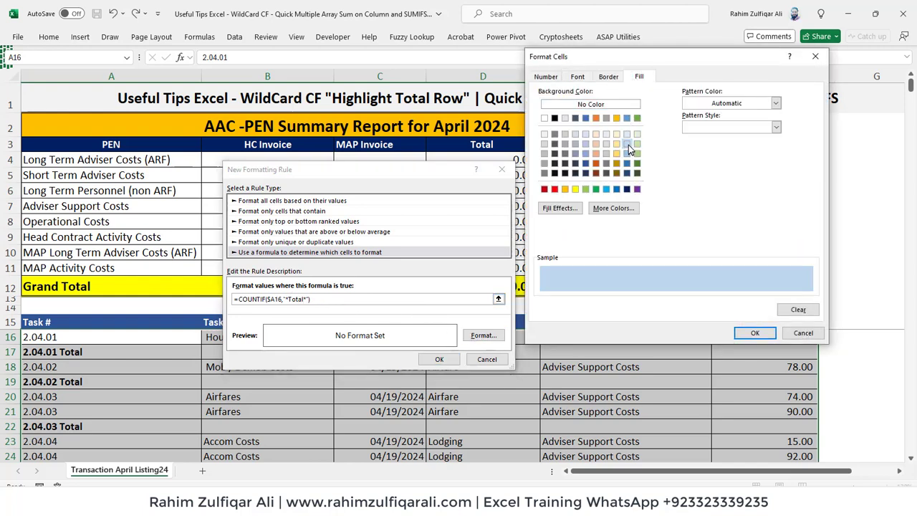
pyautogui.click(582, 77)
pyautogui.click(700, 128)
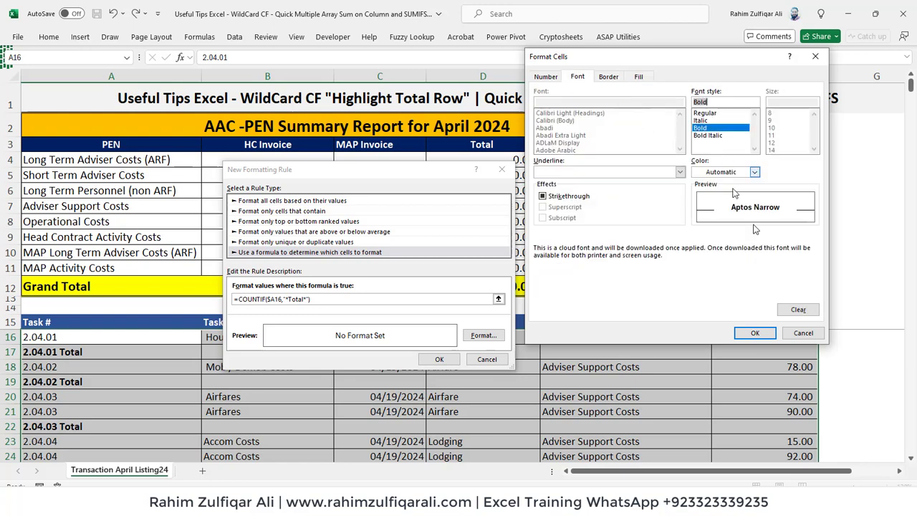
pyautogui.click(755, 333)
pyautogui.click(435, 360)
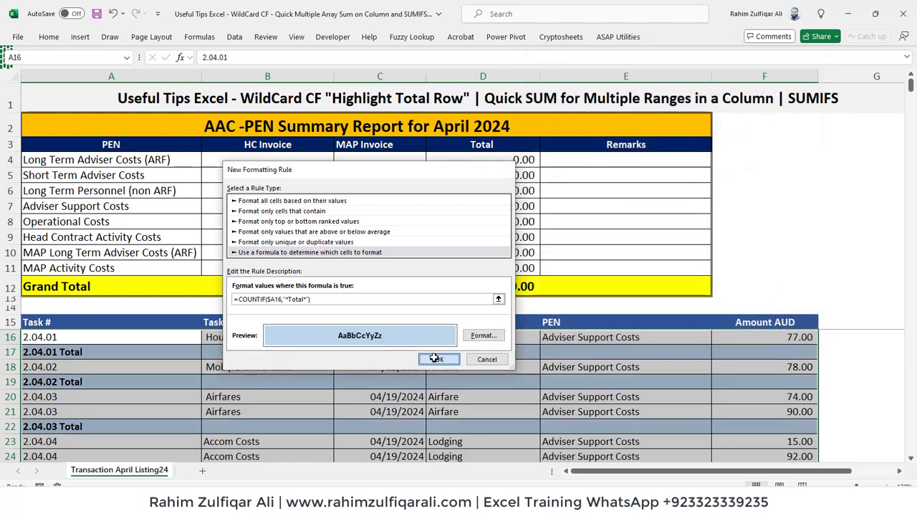
pyautogui.click(328, 366)
pyautogui.scroll(-20, 451, 383)
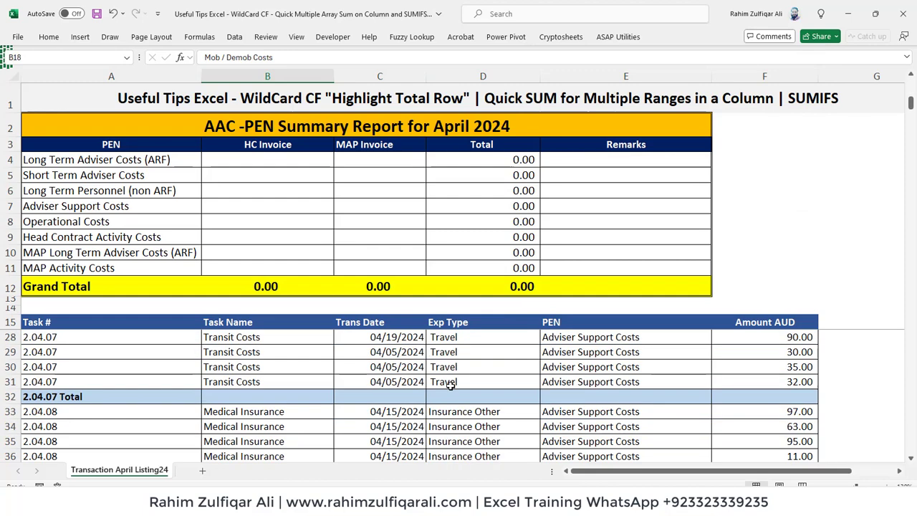
pyautogui.scroll(-16, 452, 384)
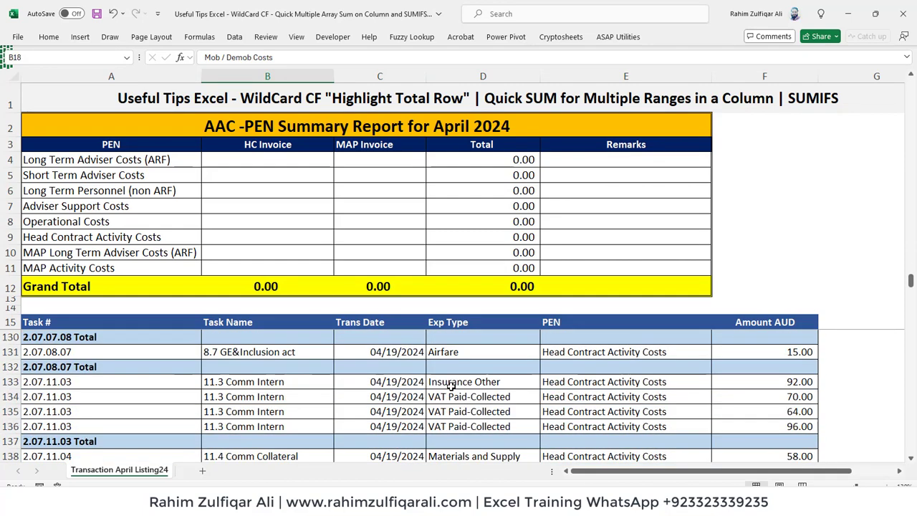
pyautogui.scroll(-10, 449, 386)
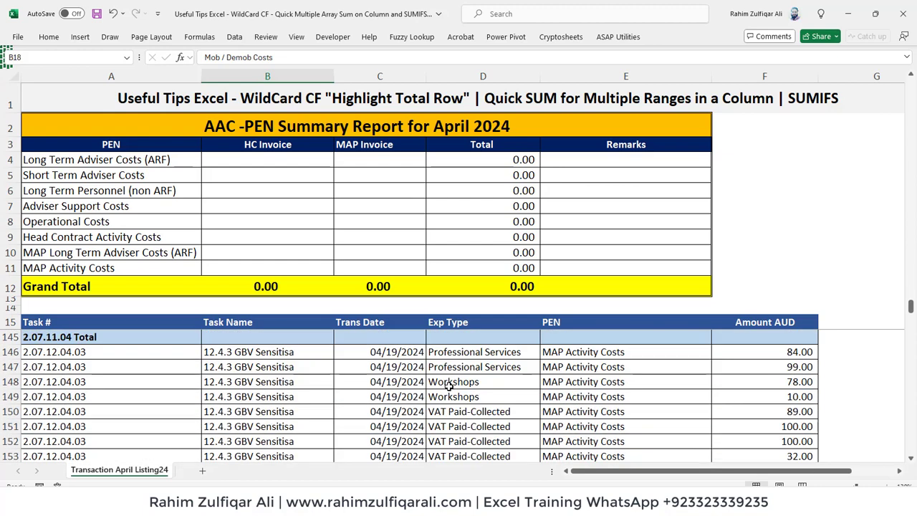
pyautogui.click(138, 397)
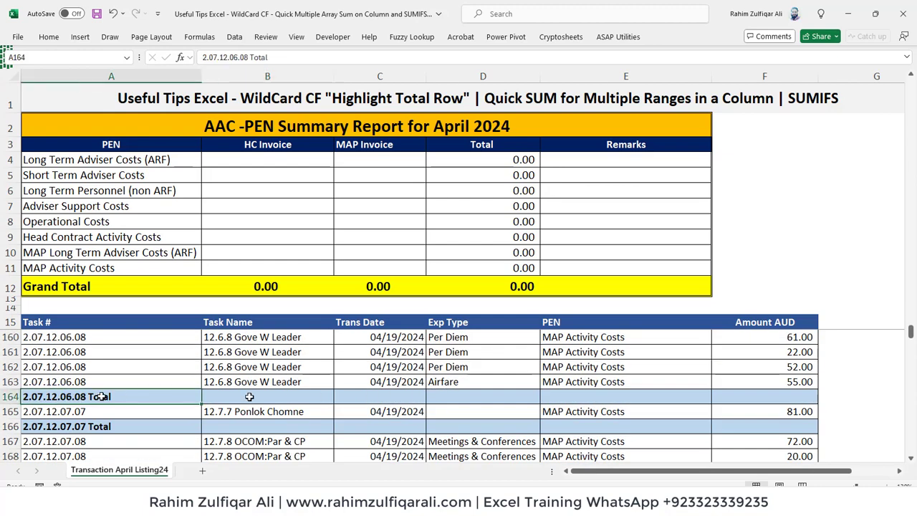
pyautogui.click(634, 398)
pyautogui.click(719, 387)
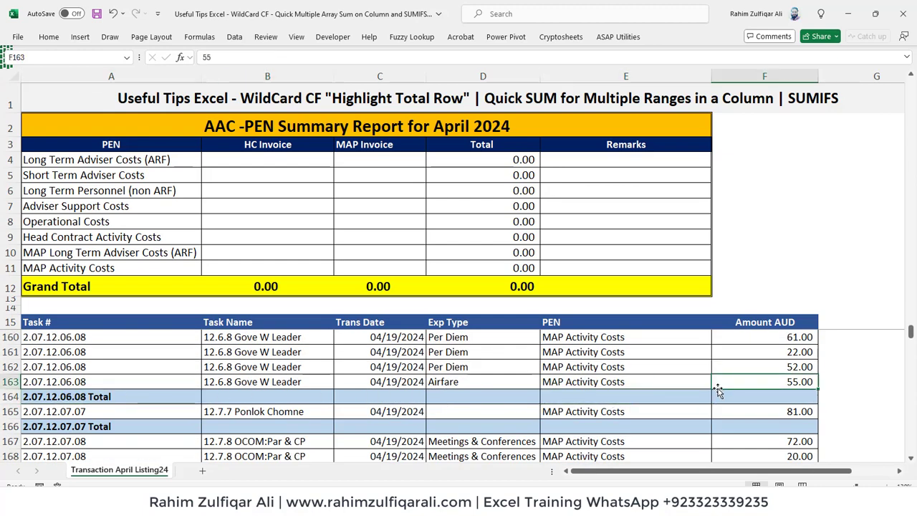
pyautogui.hotkey('ctrl', 'Home')
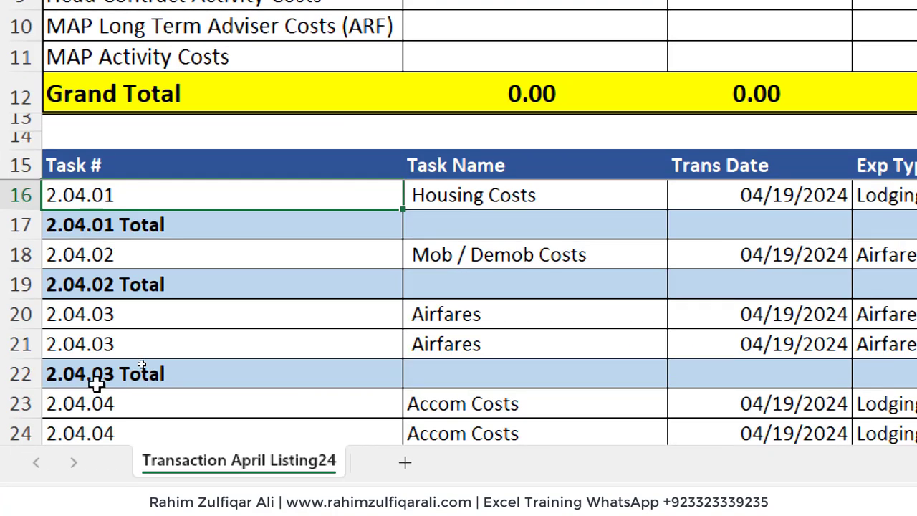
pyautogui.scroll(-5, 144, 358)
pyautogui.scroll(-18, 290, 241)
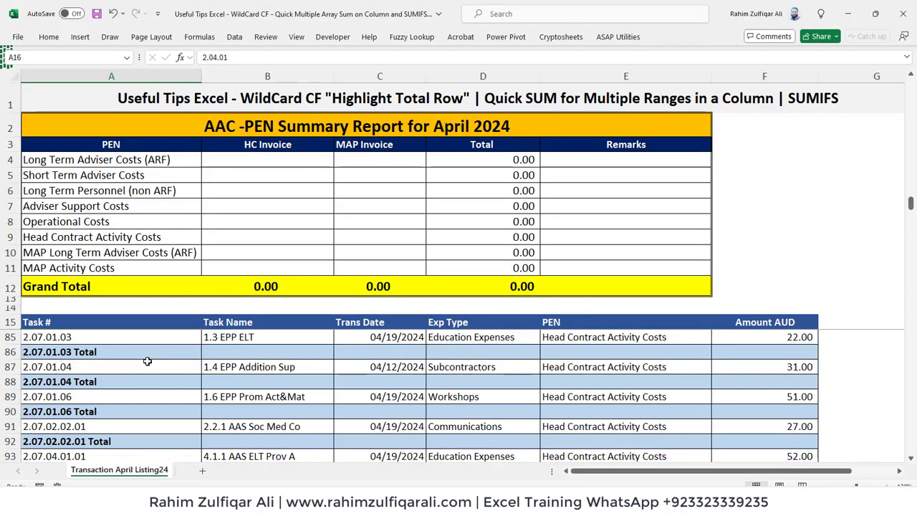
pyautogui.click(739, 358)
pyautogui.scroll(6, 750, 363)
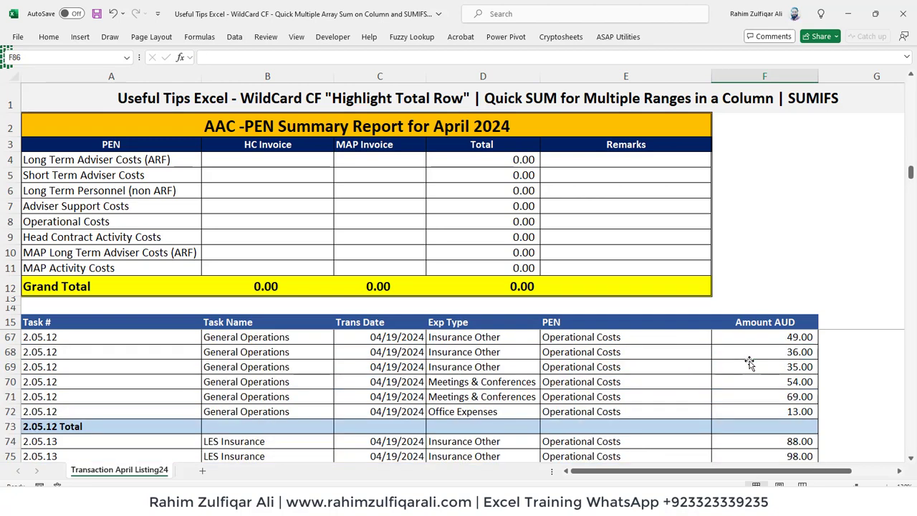
pyautogui.scroll(17, 749, 364)
pyautogui.click(753, 427)
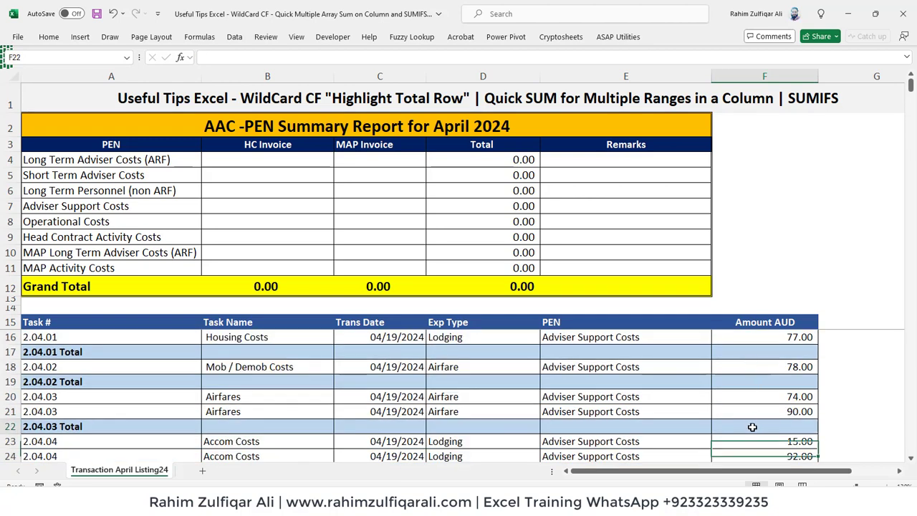
pyautogui.click(771, 354)
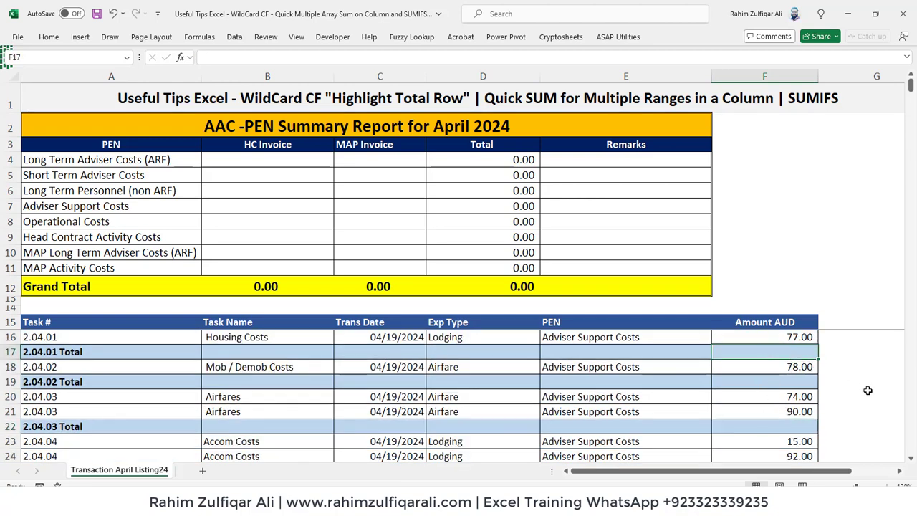
pyautogui.write('=sum')
pyautogui.press('Tab')
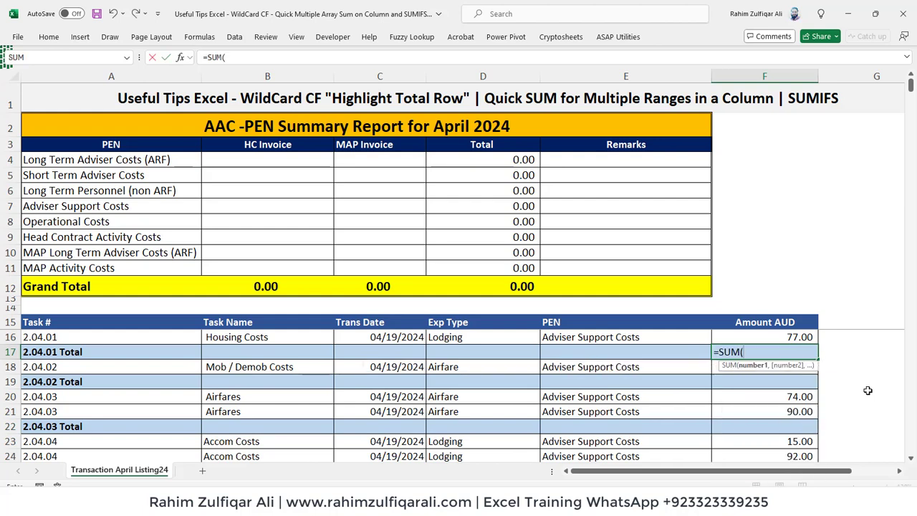
pyautogui.press('Up')
pyautogui.press('Return')
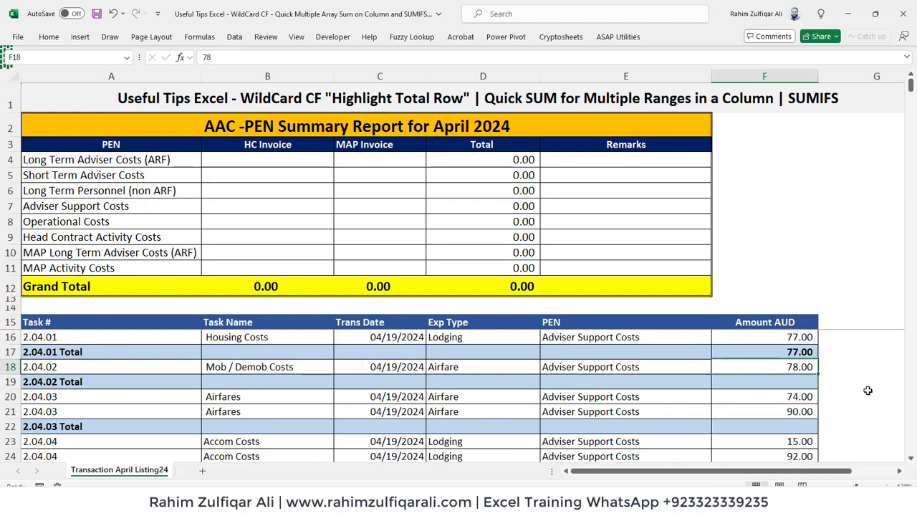
pyautogui.press('Down')
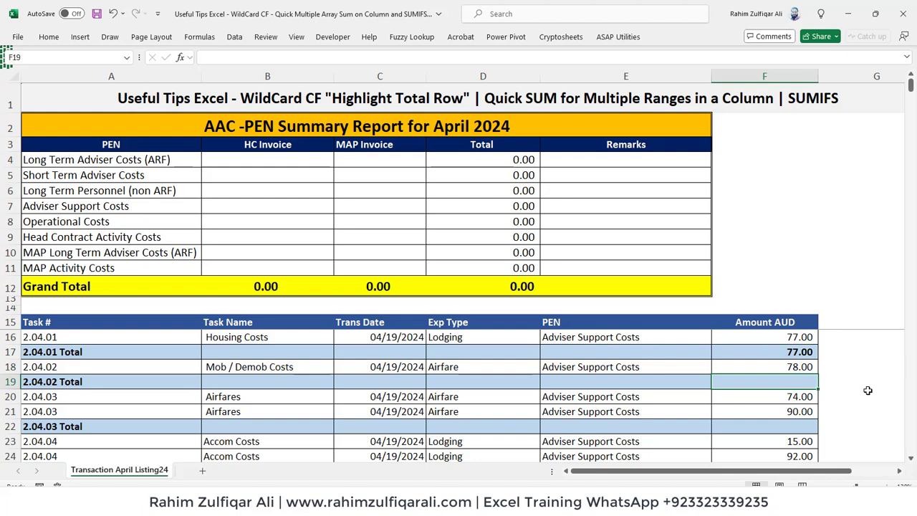
pyautogui.write('=sum')
pyautogui.press('Tab')
pyautogui.press('Up')
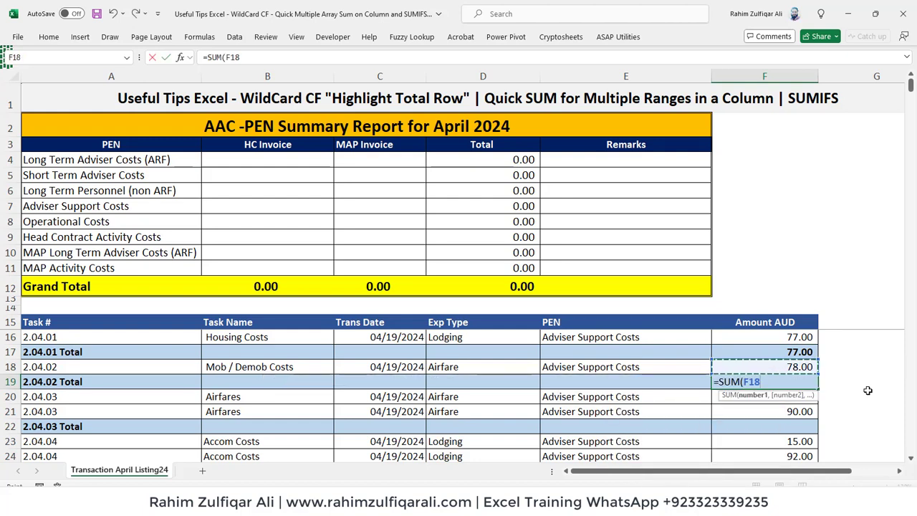
pyautogui.write(')')
pyautogui.press('Return')
pyautogui.press('Down')
pyautogui.press('Down')
pyautogui.write('=')
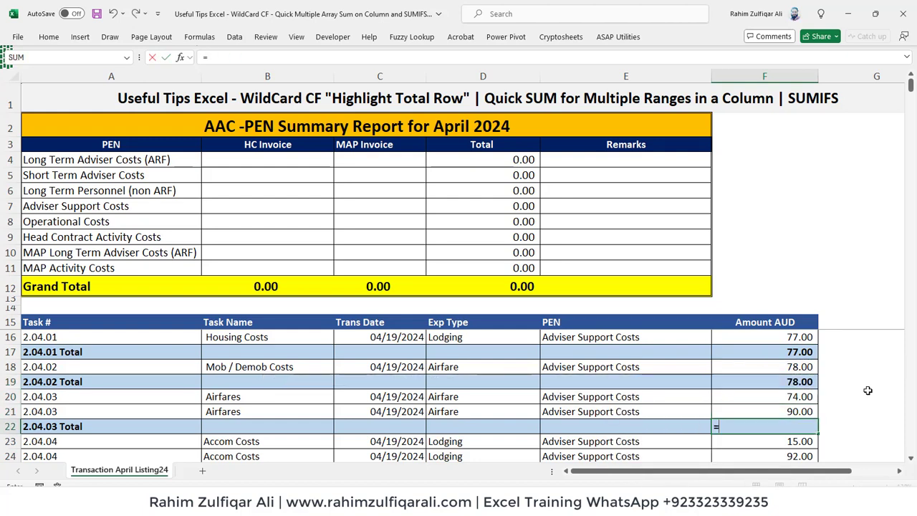
pyautogui.write('sum')
pyautogui.press('Tab')
pyautogui.press('Up')
pyautogui.hotkey('shift', 'Up')
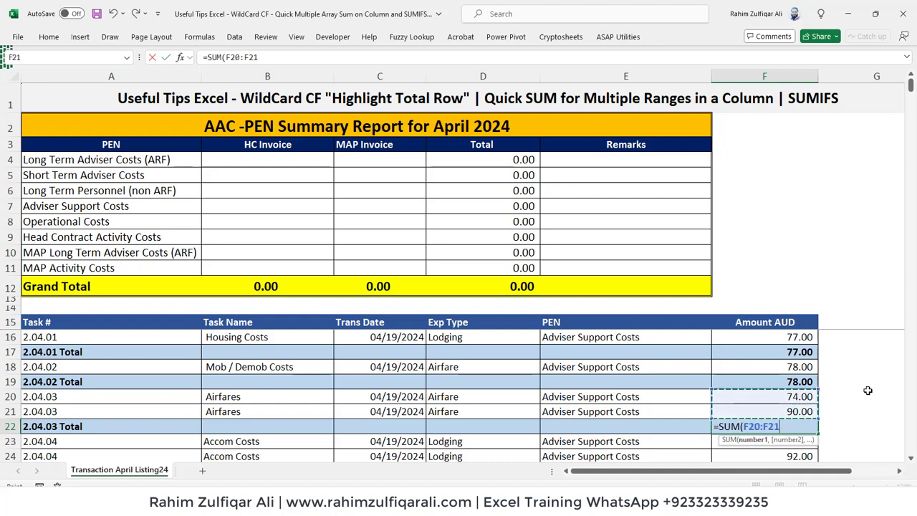
pyautogui.write(')')
pyautogui.hotkey('ctrl', 'Return')
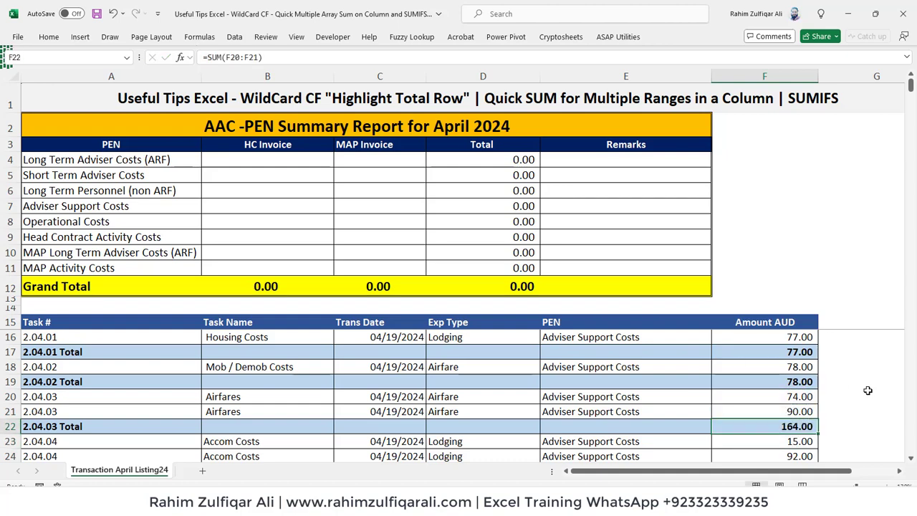
pyautogui.press('Down')
pyautogui.press('Down')
pyautogui.press('Down')
pyautogui.press('Down')
pyautogui.press('Down')
pyautogui.press('Down')
pyautogui.press('Down')
pyautogui.press('Down')
pyautogui.press('Down')
pyautogui.press('Down')
pyautogui.press('Down')
pyautogui.press('Down')
pyautogui.press('Down')
pyautogui.press('Down')
pyautogui.press('Down')
pyautogui.press('Down')
pyautogui.press('Down')
pyautogui.press('Down')
pyautogui.press('Down')
pyautogui.press('Down')
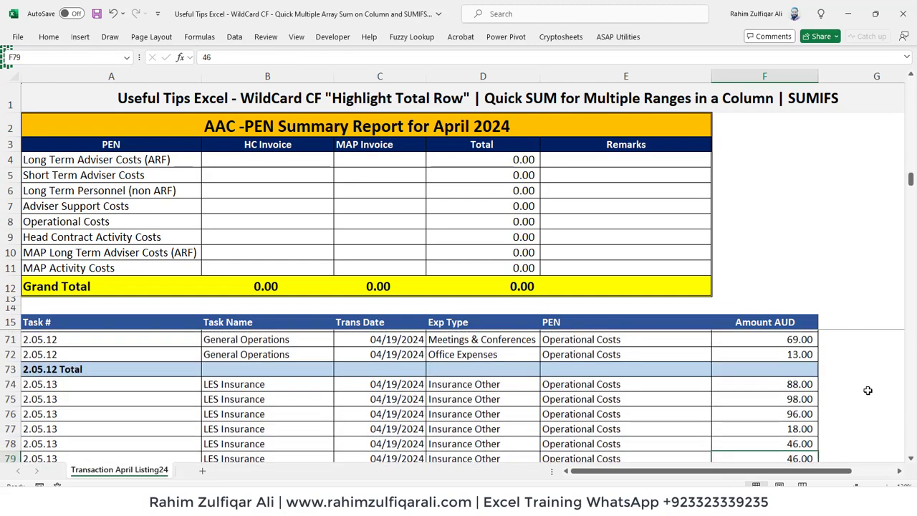
pyautogui.press('Down')
pyautogui.press('Down')
pyautogui.press('Down')
pyautogui.press('Down')
pyautogui.press('Down')
pyautogui.press('Down')
pyautogui.press('Down')
pyautogui.press('Up')
pyautogui.press('Up')
pyautogui.press('Up')
pyautogui.press('Up')
pyautogui.press('Up')
pyautogui.press('Up')
pyautogui.press('Up')
pyautogui.press('Up')
pyautogui.press('Up')
pyautogui.press('Up')
pyautogui.press('Up')
pyautogui.press('Up')
pyautogui.press('Up')
pyautogui.press('Up')
pyautogui.press('Up')
pyautogui.press('Up')
pyautogui.press('Up')
pyautogui.press('Up')
pyautogui.press('Up')
pyautogui.press('Up')
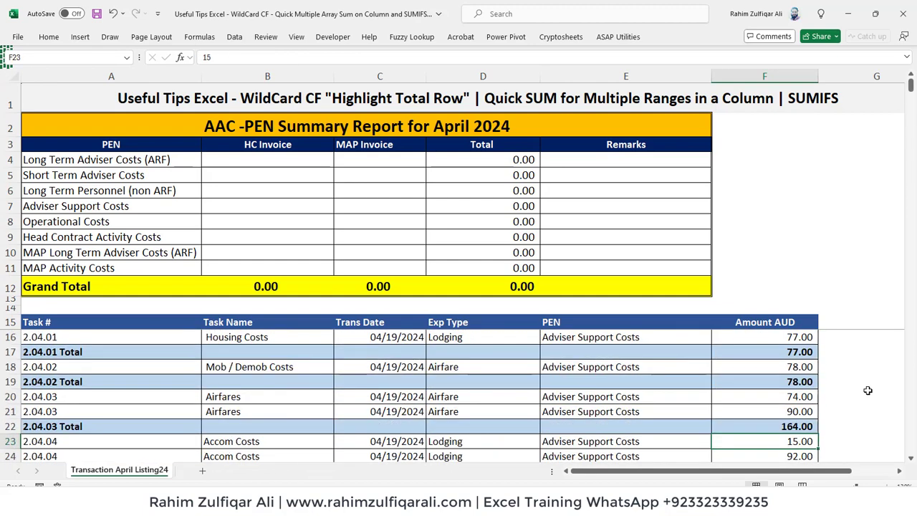
pyautogui.press('Up')
pyautogui.press('Delete')
pyautogui.press('Up')
pyautogui.press('Up')
pyautogui.press('Up')
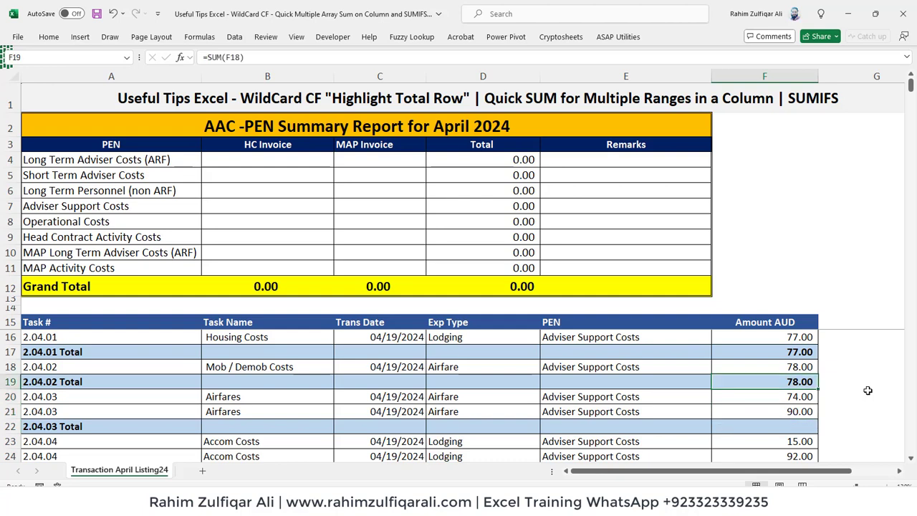
pyautogui.press('Delete')
pyautogui.press('Up')
pyautogui.press('Up')
pyautogui.hotkey('ctrl', 'Left')
pyautogui.press('Up')
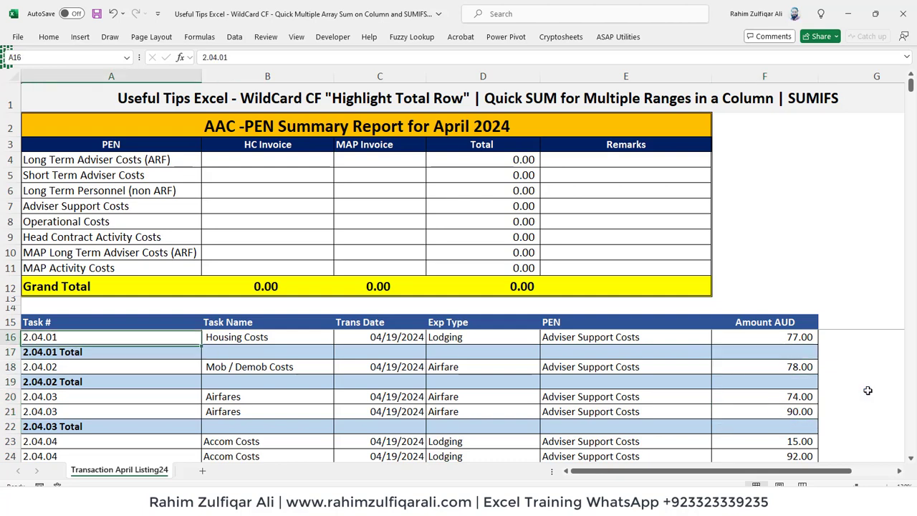
pyautogui.press('Up')
pyautogui.hotkey('ctrl', 'shift', 'Right')
# Step: Turn on filtering for the whole transaction table and return to the A15 Task # header
pyautogui.hotkey('ctrl', 'shift', 'Down')
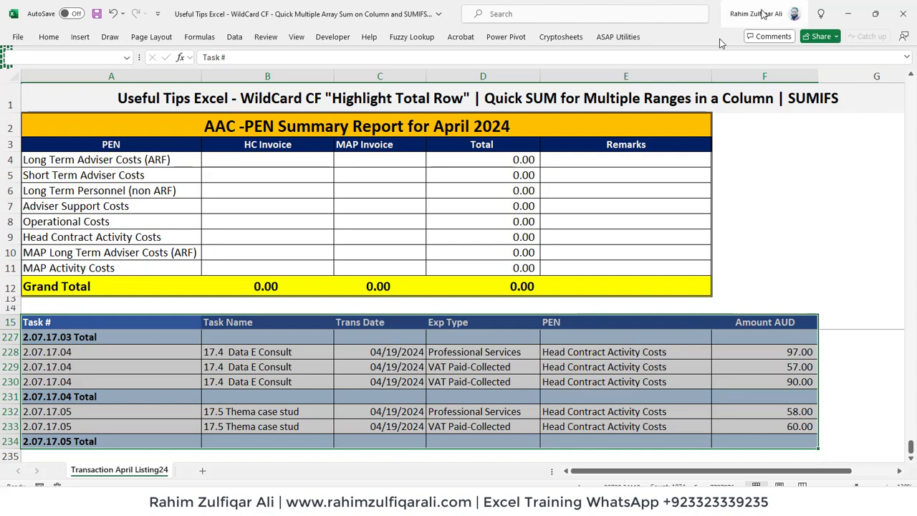
pyautogui.click(239, 41)
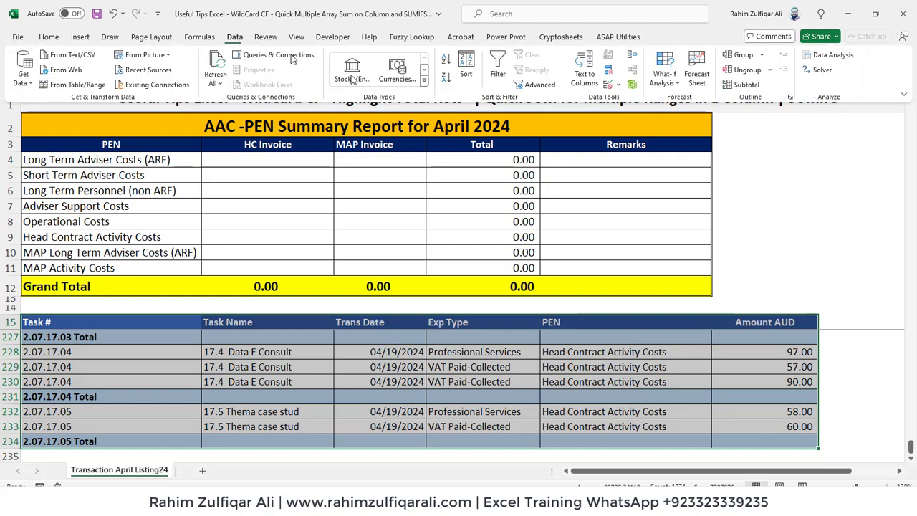
pyautogui.click(495, 76)
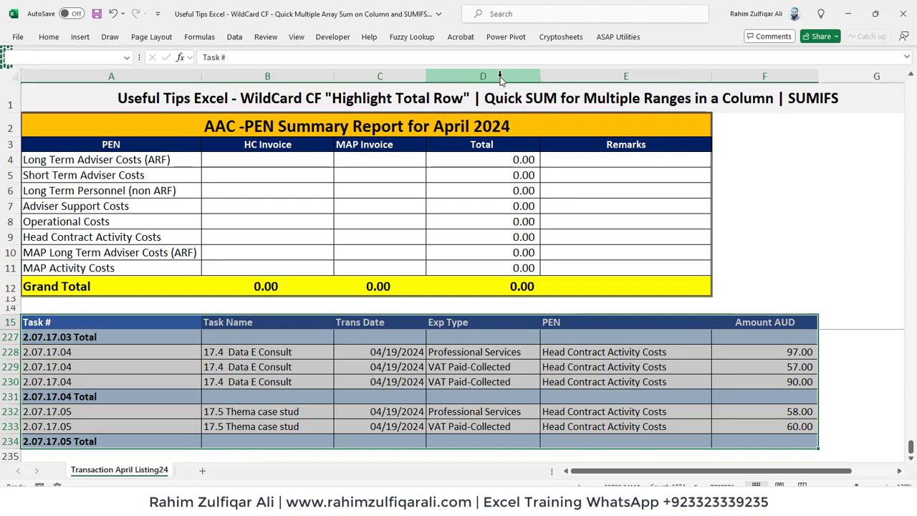
pyautogui.click(172, 369)
pyautogui.hotkey('ctrl', 'Home')
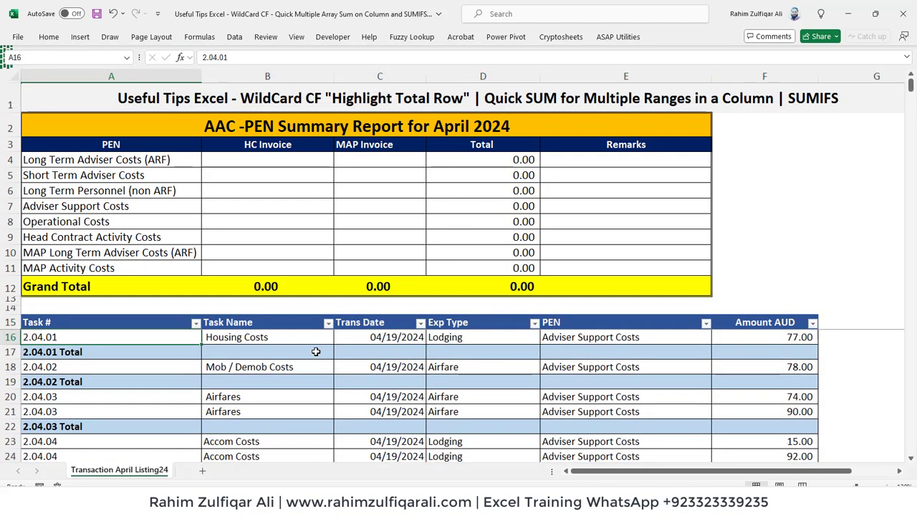
pyautogui.press('Up')
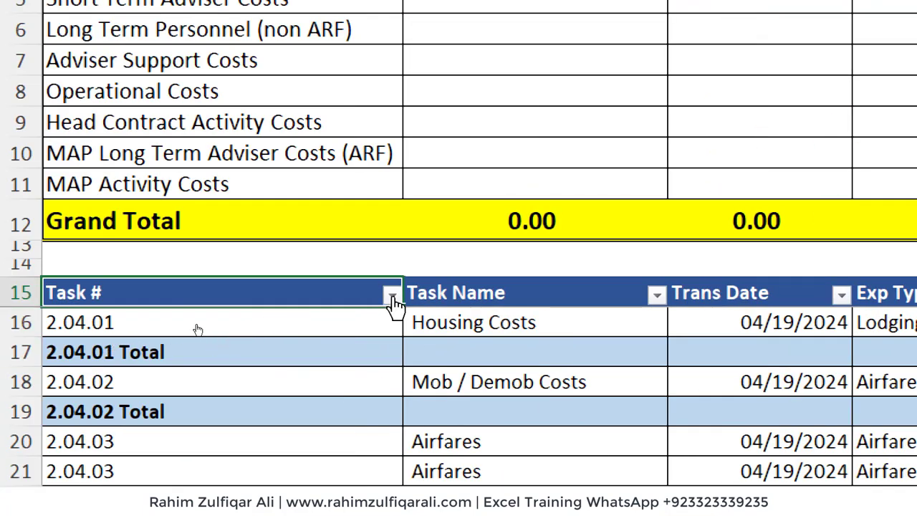
# Step: Apply a Task # text filter showing only rows that contain 'total'
pyautogui.click(392, 296)
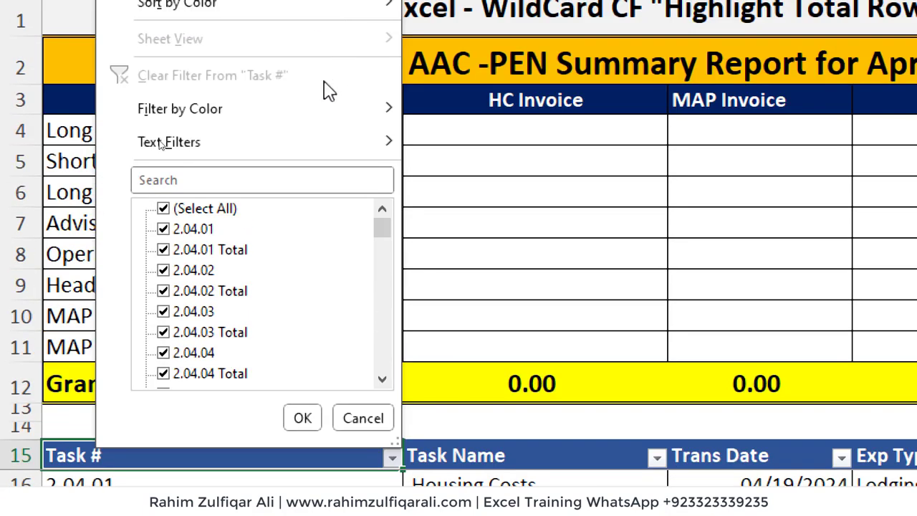
pyautogui.moveTo(185, 114)
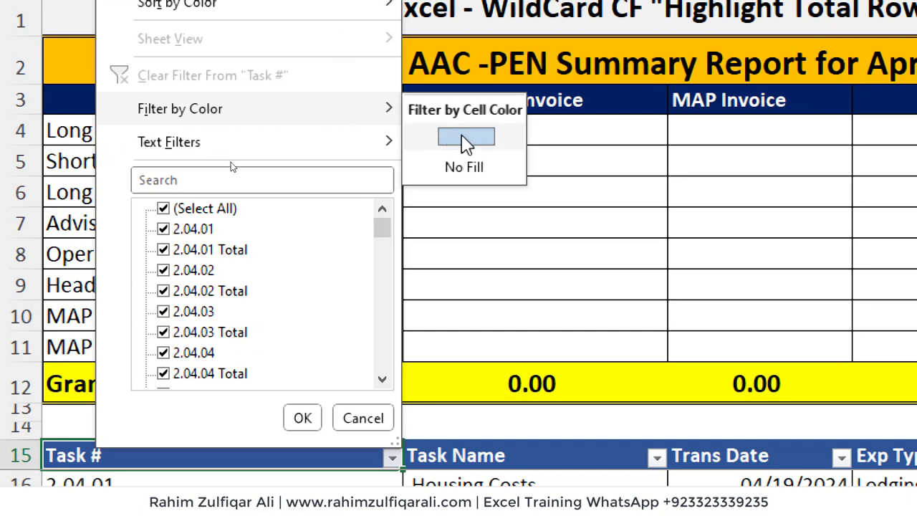
pyautogui.moveTo(352, 149)
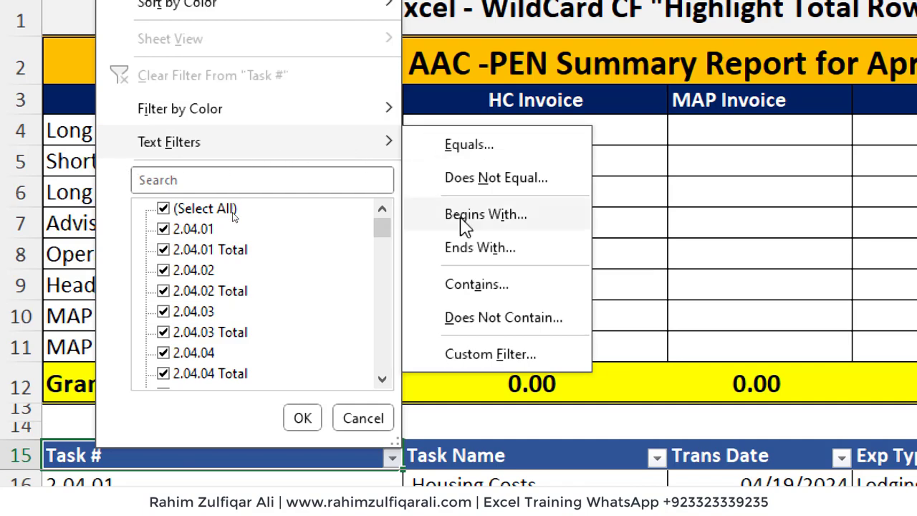
pyautogui.click(477, 288)
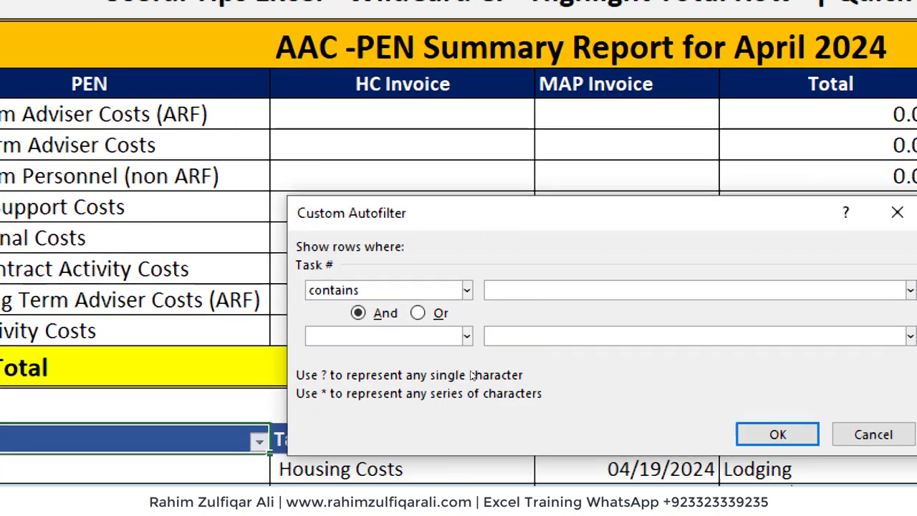
pyautogui.write('total')
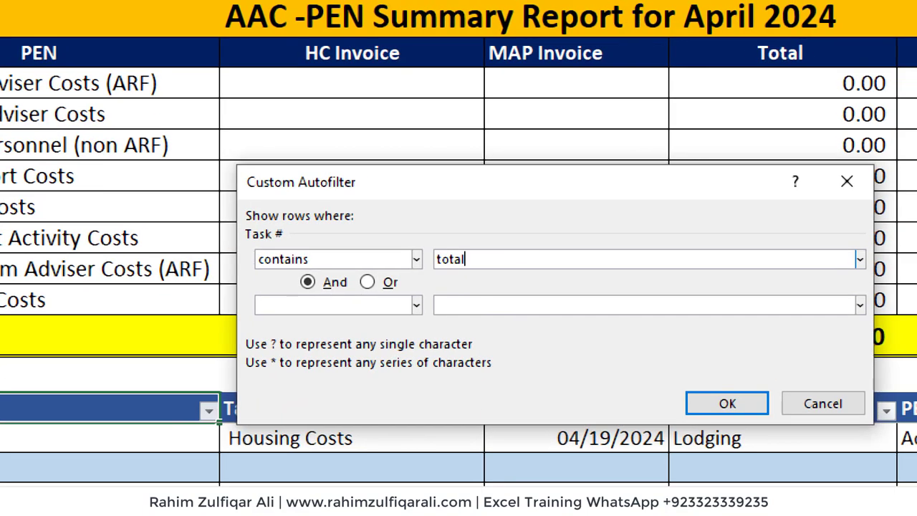
pyautogui.press('Return')
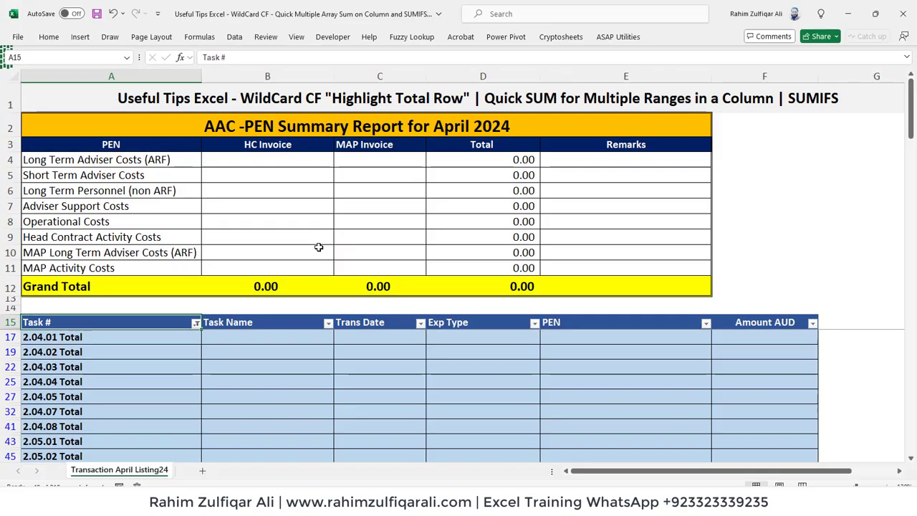
# Step: Select the Amount AUD cells F17:F234 of the filtered Total rows
pyautogui.press('Down')
pyautogui.press('Down')
pyautogui.press('Down')
pyautogui.press('Down')
pyautogui.press('Down')
pyautogui.press('Down')
pyautogui.press('Down')
pyautogui.press('Down')
pyautogui.press('Down')
pyautogui.press('Down')
pyautogui.press('Down')
pyautogui.press('Down')
pyautogui.press('Down')
pyautogui.press('Down')
pyautogui.press('Down')
pyautogui.press('Down')
pyautogui.press('Down')
pyautogui.press('Down')
pyautogui.press('Down')
pyautogui.press('Down')
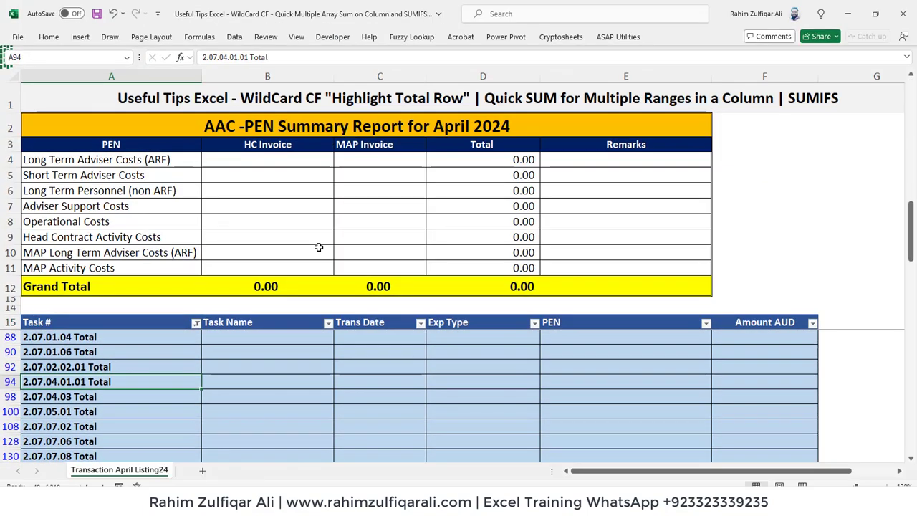
pyautogui.press('Down')
pyautogui.press('Down')
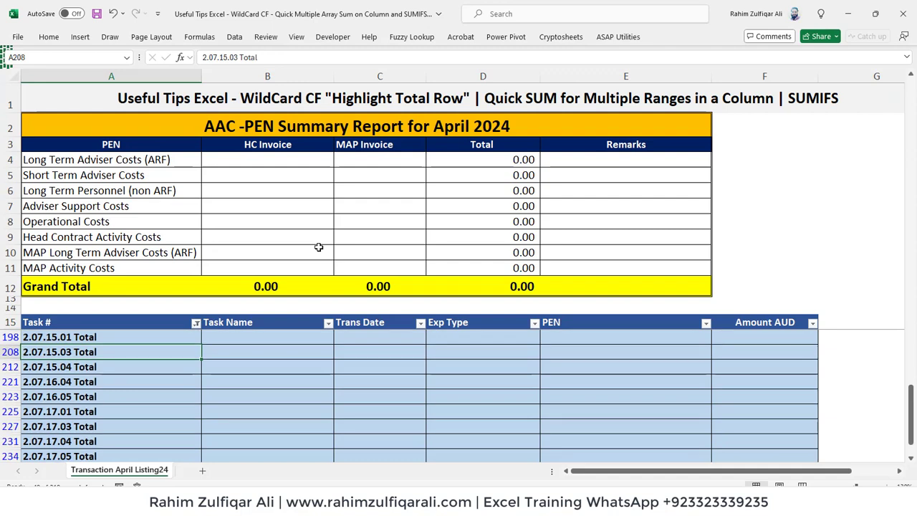
pyautogui.hotkey('ctrl', 'Up')
pyautogui.press('Right')
pyautogui.press('Right')
pyautogui.press('Right')
pyautogui.press('Right')
pyautogui.press('Right')
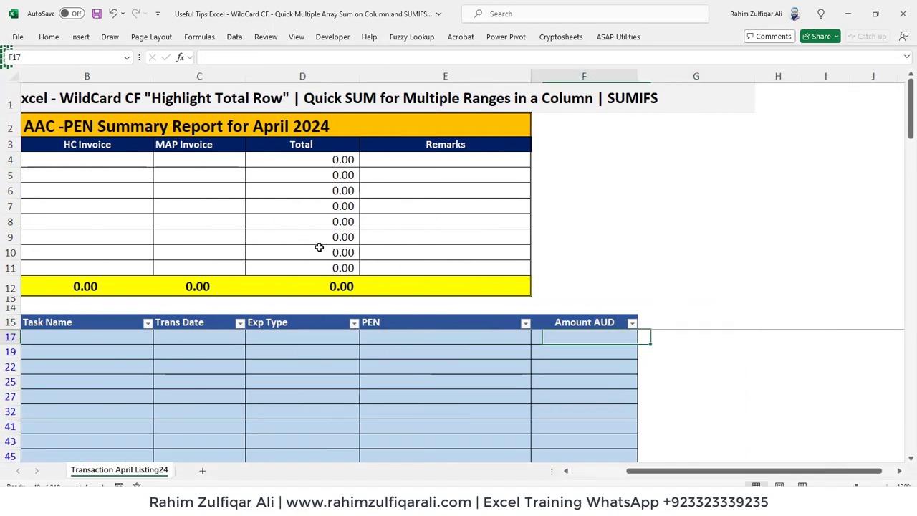
pyautogui.hotkey('shift', 'Down')
pyautogui.hotkey('shift', 'Down')
pyautogui.hotkey('shift', 'Down')
pyautogui.hotkey('shift', 'Down')
pyautogui.hotkey('shift', 'Down')
pyautogui.hotkey('shift', 'Down')
pyautogui.hotkey('shift', 'Down')
pyautogui.hotkey('shift', 'Down')
pyautogui.hotkey('shift', 'Down')
pyautogui.hotkey('shift', 'Down')
pyautogui.hotkey('shift', 'Down')
pyautogui.hotkey('shift', 'Down')
pyautogui.hotkey('shift', 'Down')
pyautogui.hotkey('shift', 'Down')
pyautogui.hotkey('shift', 'Down')
pyautogui.hotkey('shift', 'Down')
pyautogui.hotkey('shift', 'Down')
pyautogui.hotkey('shift', 'Down')
pyautogui.hotkey('shift', 'Down')
pyautogui.hotkey('shift', 'Down')
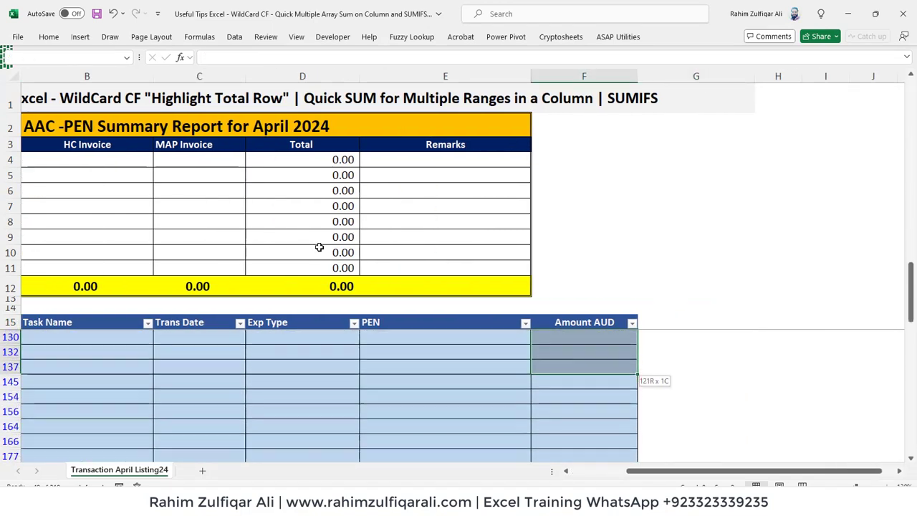
pyautogui.hotkey('shift', 'Down')
pyautogui.hotkey('shift', 'Down')
pyautogui.hotkey('shift', 'Down')
pyautogui.hotkey('shift', 'Down')
pyautogui.hotkey('shift', 'Down')
pyautogui.hotkey('shift', 'Down')
pyautogui.hotkey('shift', 'Down')
pyautogui.hotkey('shift', 'Down')
pyautogui.hotkey('shift', 'Down')
pyautogui.hotkey('shift', 'Down')
pyautogui.hotkey('shift', 'Down')
pyautogui.hotkey('shift', 'Down')
pyautogui.hotkey('shift', 'Up')
pyautogui.hotkey('shift', 'Up')
pyautogui.hotkey('shift', 'Up')
pyautogui.hotkey('shift', 'Up')
pyautogui.hotkey('shift', 'Up')
pyautogui.hotkey('shift', 'Up')
pyautogui.hotkey('shift', 'Up')
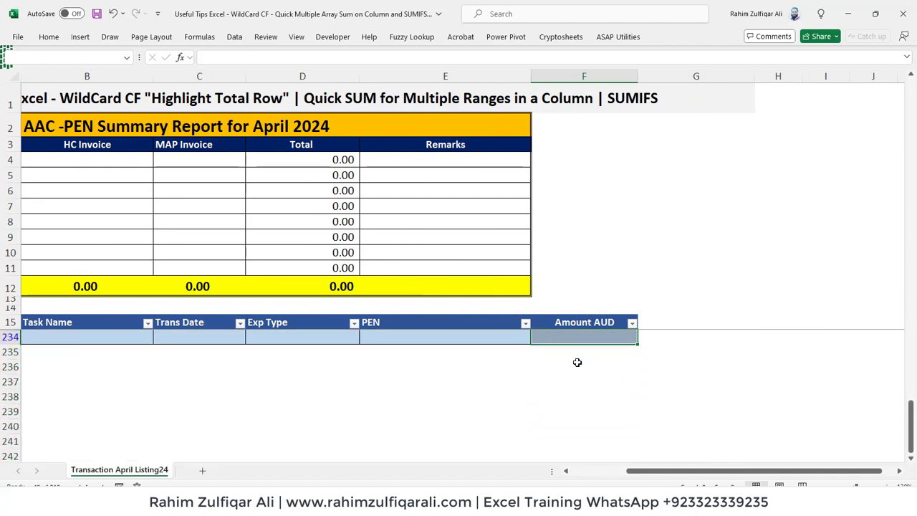
pyautogui.scroll(20, 577, 363)
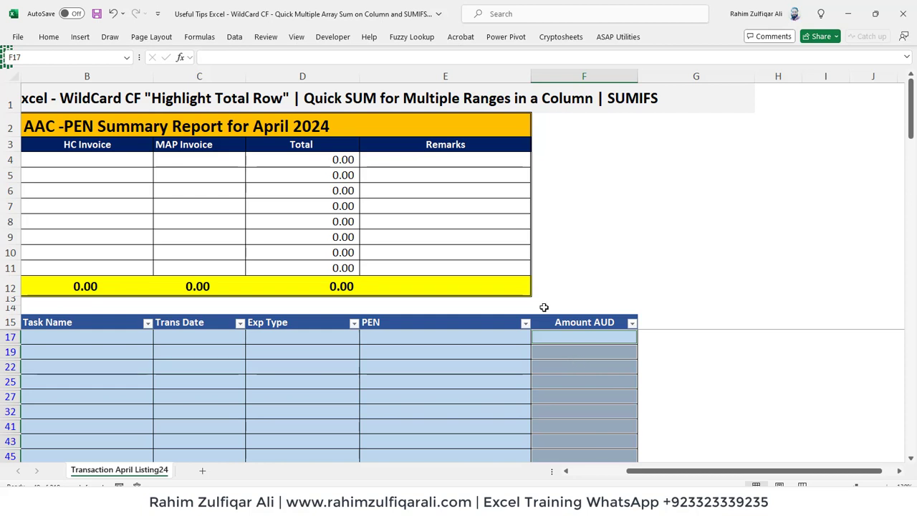
pyautogui.click(50, 37)
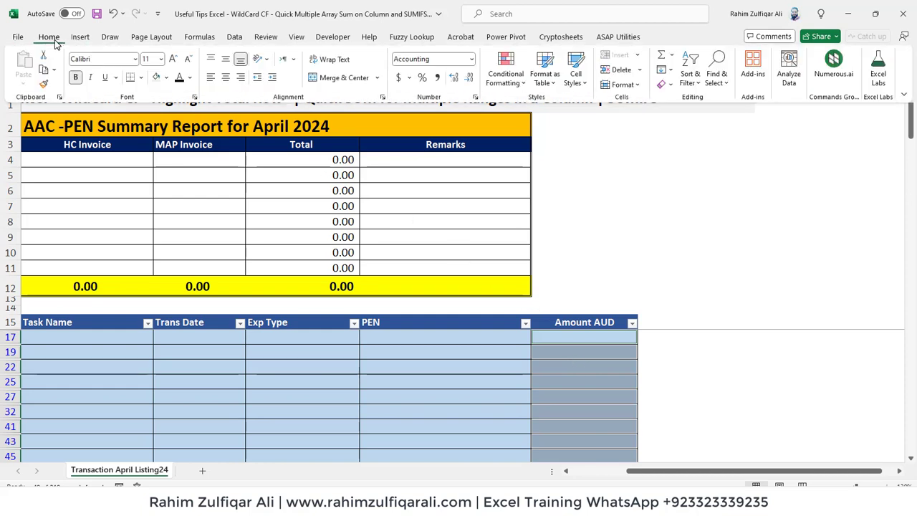
pyautogui.click(717, 79)
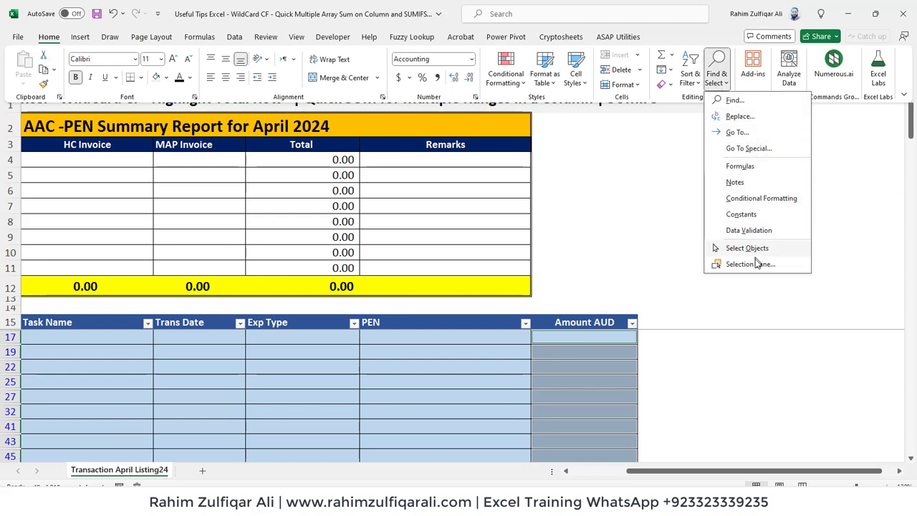
pyautogui.click(758, 149)
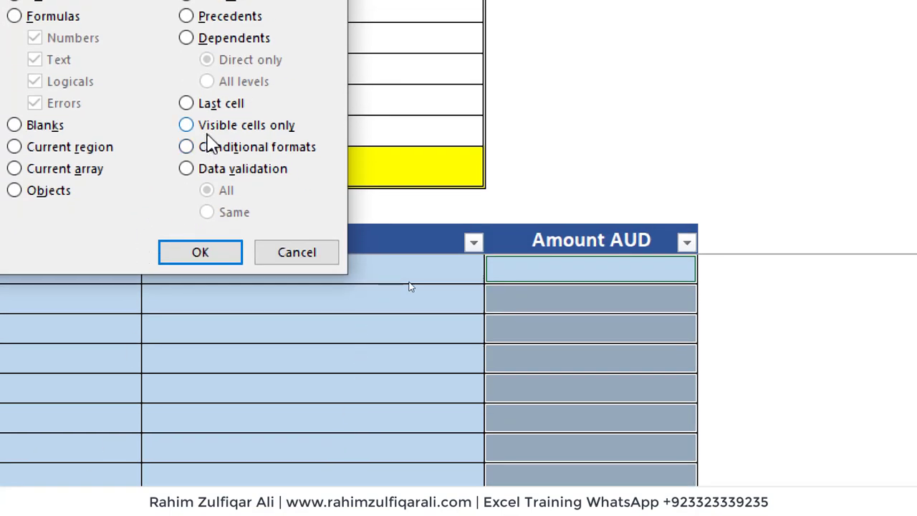
pyautogui.click(299, 251)
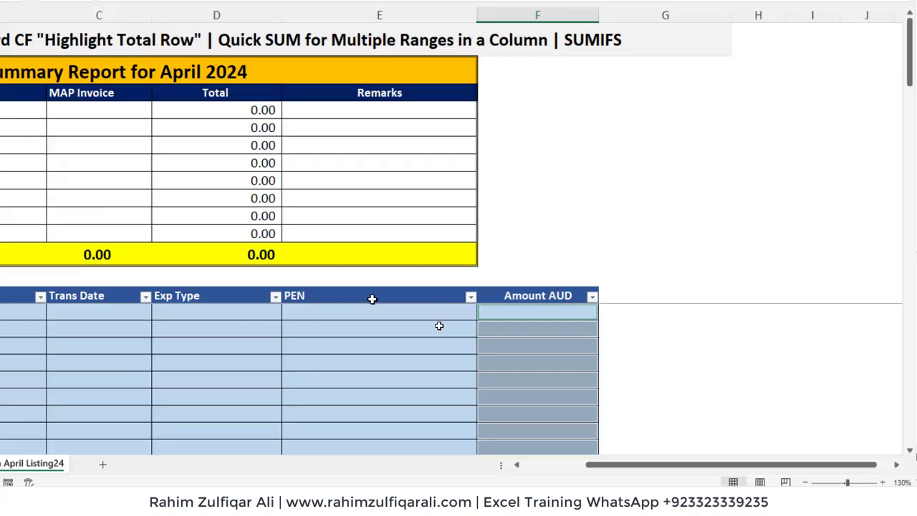
pyautogui.scroll(8, 591, 383)
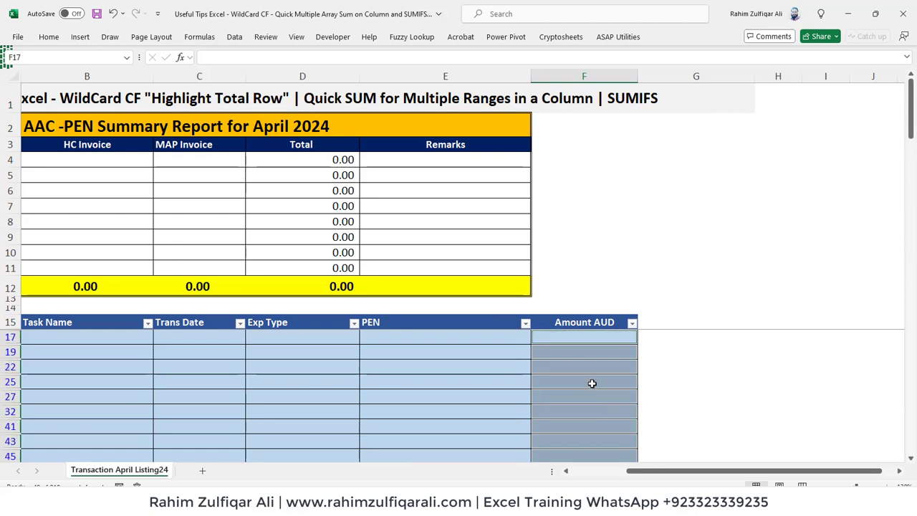
# Step: Insert SUBTOTAL(9,…) AutoSums into each visible Total row's Amount AUD cell down to row 234
pyautogui.hotkey('alt', '=')
pyautogui.press('Return')
pyautogui.hotkey('alt', '=')
pyautogui.press('Return')
pyautogui.hotkey('alt', '=')
pyautogui.press('Return')
pyautogui.hotkey('alt', '=')
pyautogui.press('Return')
pyautogui.hotkey('alt', '=')
pyautogui.press('Return')
pyautogui.hotkey('alt', '=')
pyautogui.press('Return')
pyautogui.hotkey('alt', '=')
pyautogui.press('Return')
pyautogui.hotkey('alt', '=')
pyautogui.press('Return')
pyautogui.hotkey('alt', '=')
pyautogui.press('Return')
pyautogui.hotkey('alt', '=')
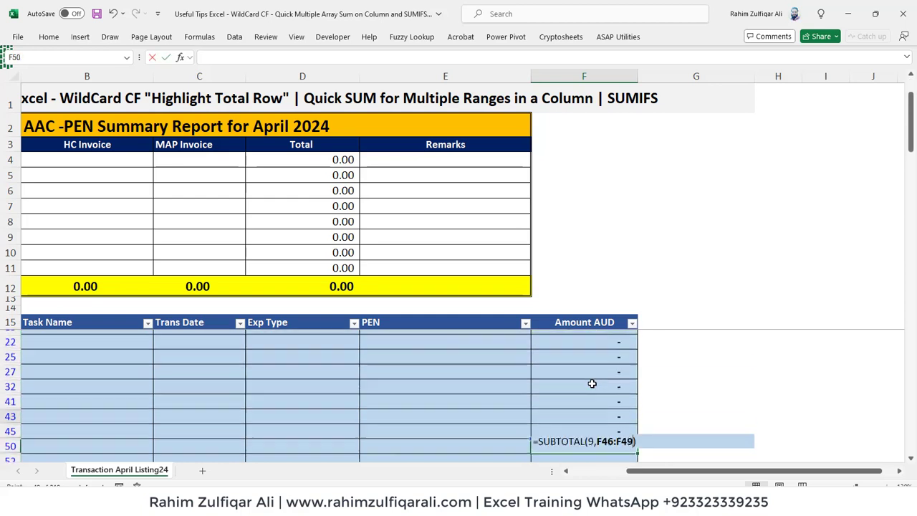
pyautogui.press('Return')
pyautogui.hotkey('alt', '=')
pyautogui.press('Return')
pyautogui.hotkey('alt', '=')
pyautogui.press('Return')
pyautogui.hotkey('alt', '=')
pyautogui.press('Return')
pyautogui.hotkey('alt', '=')
pyautogui.press('Return')
pyautogui.hotkey('alt', '=')
pyautogui.press('Return')
pyautogui.hotkey('alt', '=')
pyautogui.press('Return')
pyautogui.hotkey('alt', '=')
pyautogui.press('Return')
pyautogui.hotkey('alt', '=')
pyautogui.press('Return')
pyautogui.hotkey('alt', '=')
pyautogui.press('Return')
pyautogui.hotkey('alt', '=')
pyautogui.press('Return')
pyautogui.hotkey('alt', '=')
pyautogui.press('Return')
pyautogui.hotkey('alt', '=')
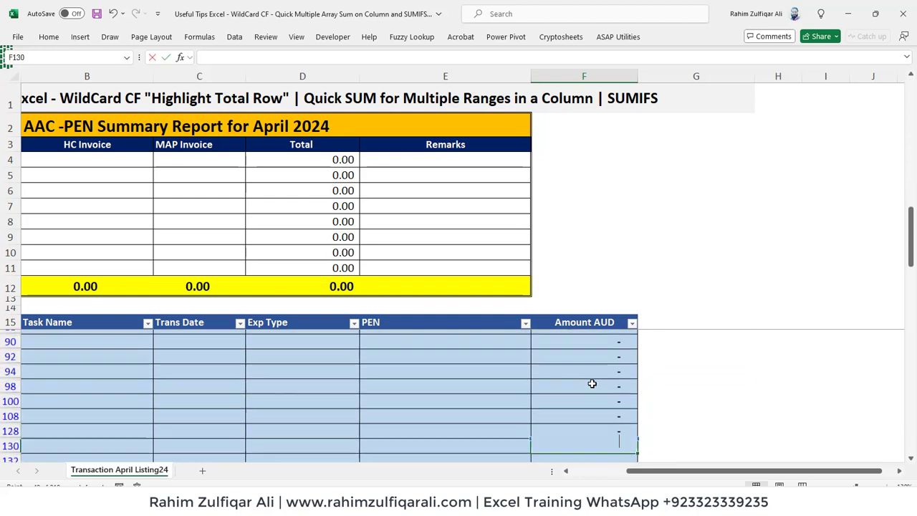
pyautogui.press('Return')
pyautogui.hotkey('alt', '=')
pyautogui.press('Return')
pyautogui.hotkey('alt', '=')
pyautogui.press('Return')
pyautogui.hotkey('alt', '=')
pyautogui.press('Return')
pyautogui.hotkey('alt', '=')
pyautogui.press('Return')
pyautogui.hotkey('alt', '=')
pyautogui.press('Return')
pyautogui.hotkey('alt', '=')
pyautogui.press('Return')
pyautogui.hotkey('alt', '=')
pyautogui.press('Return')
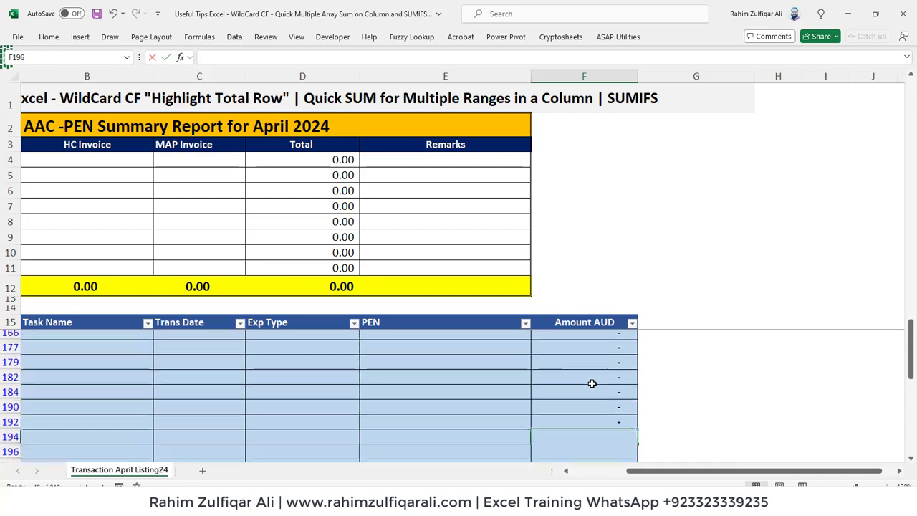
pyautogui.hotkey('alt', '=')
pyautogui.press('Return')
pyautogui.hotkey('alt', '=')
pyautogui.press('Return')
pyautogui.hotkey('alt', '=')
pyautogui.press('Return')
pyautogui.hotkey('alt', '=')
pyautogui.press('Return')
pyautogui.hotkey('alt', '=')
pyautogui.press('Return')
pyautogui.hotkey('alt', '=')
pyautogui.press('Return')
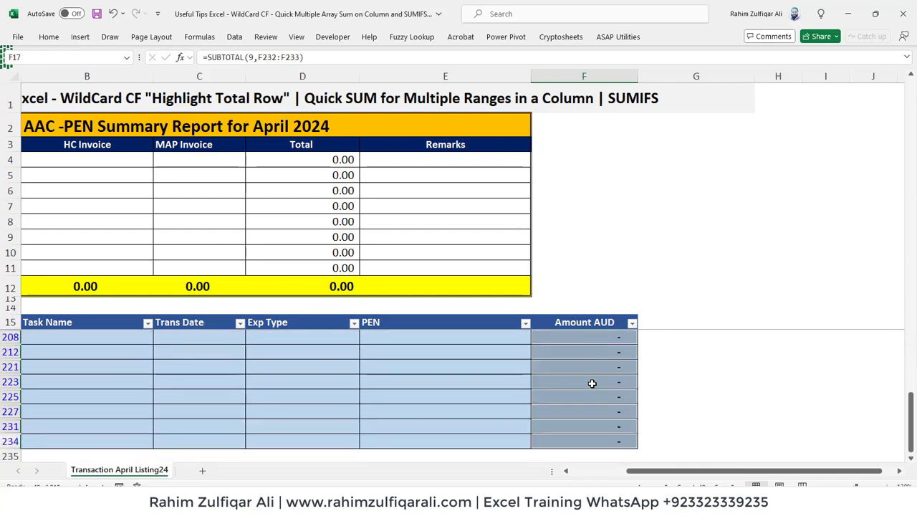
pyautogui.press('Down')
pyautogui.press('Down')
pyautogui.press('Down')
pyautogui.press('Down')
pyautogui.press('Down')
pyautogui.press('Down')
pyautogui.press('Down')
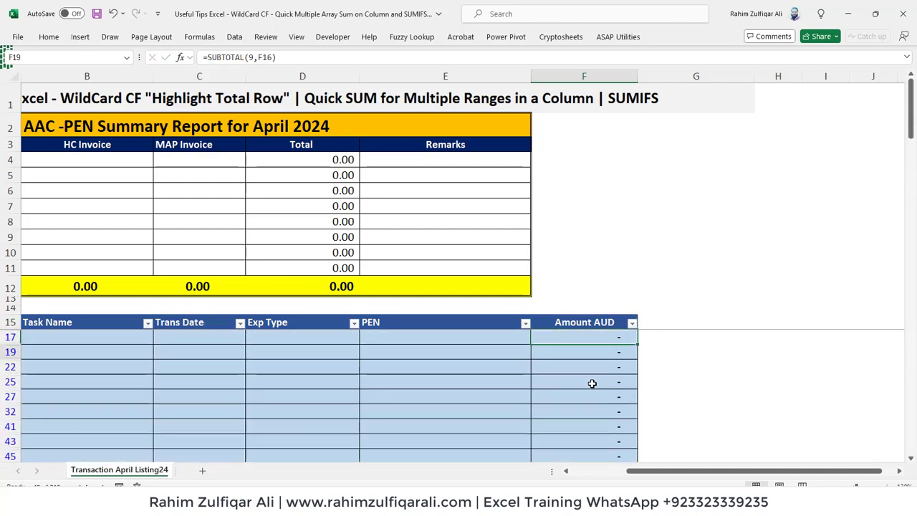
pyautogui.press('Home')
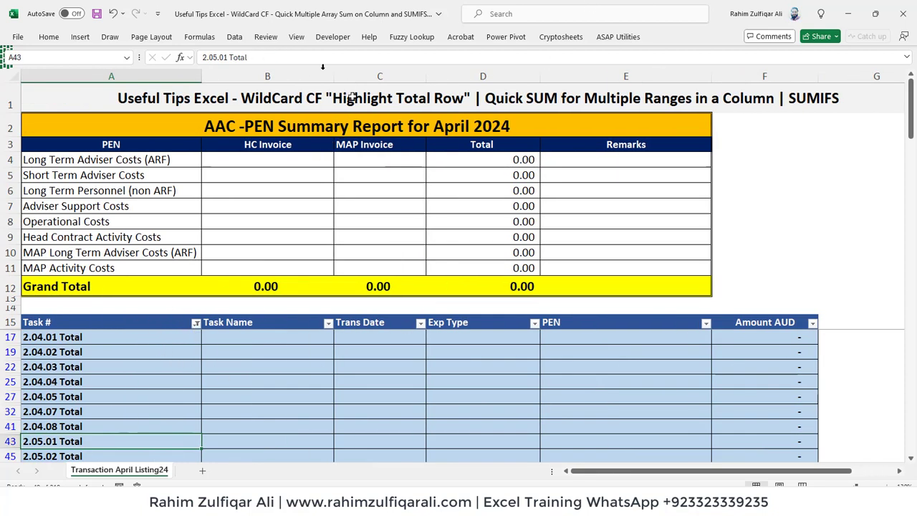
# Step: Clear the filter and check the SUBTOTAL formulas for 2.04.01 through 2.04.03 Total
pyautogui.click(234, 39)
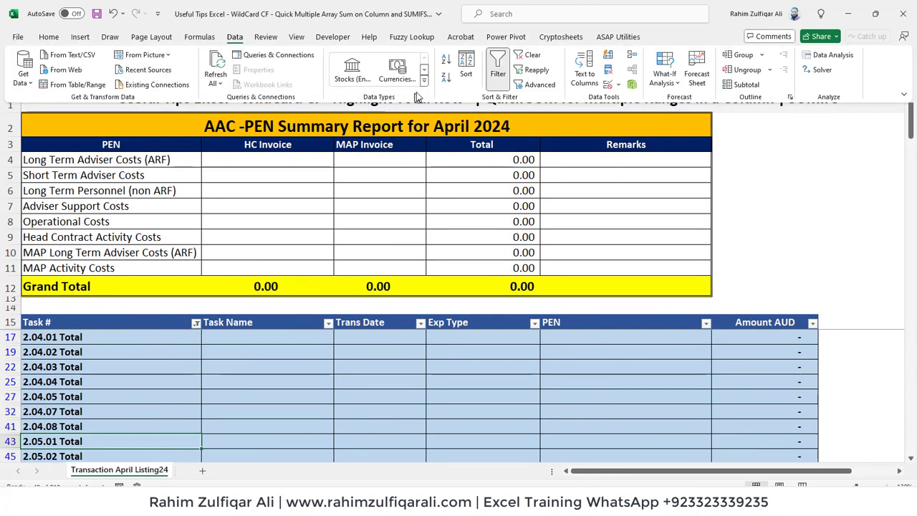
pyautogui.click(490, 74)
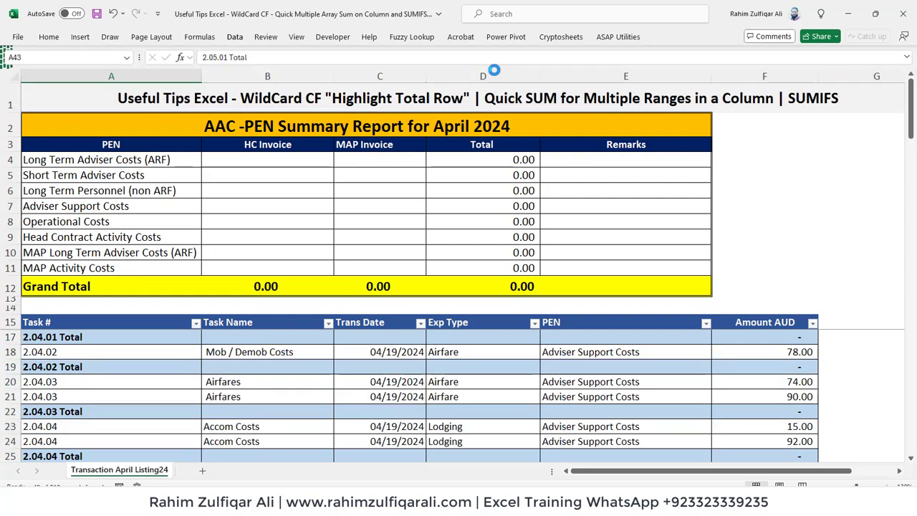
pyautogui.click(748, 384)
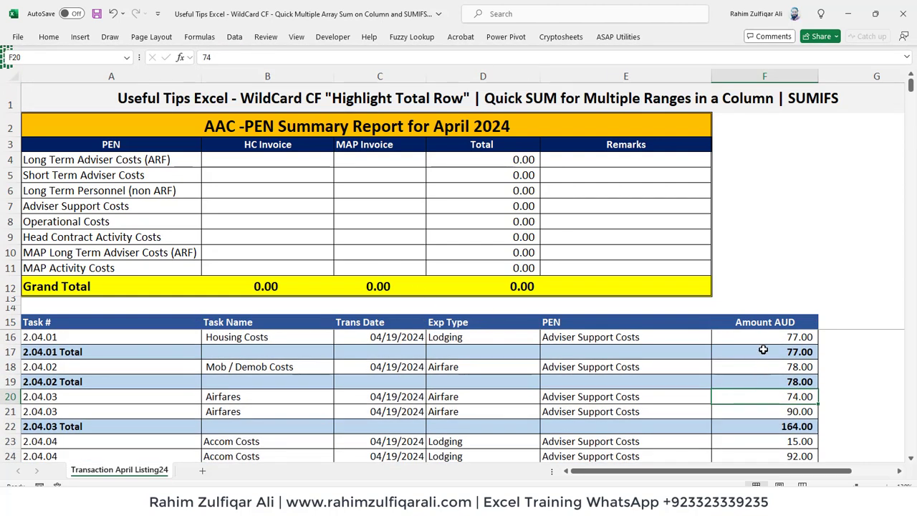
pyautogui.click(763, 349)
pyautogui.press('F2')
pyautogui.press('Escape')
pyautogui.press('Down')
pyautogui.press('Down')
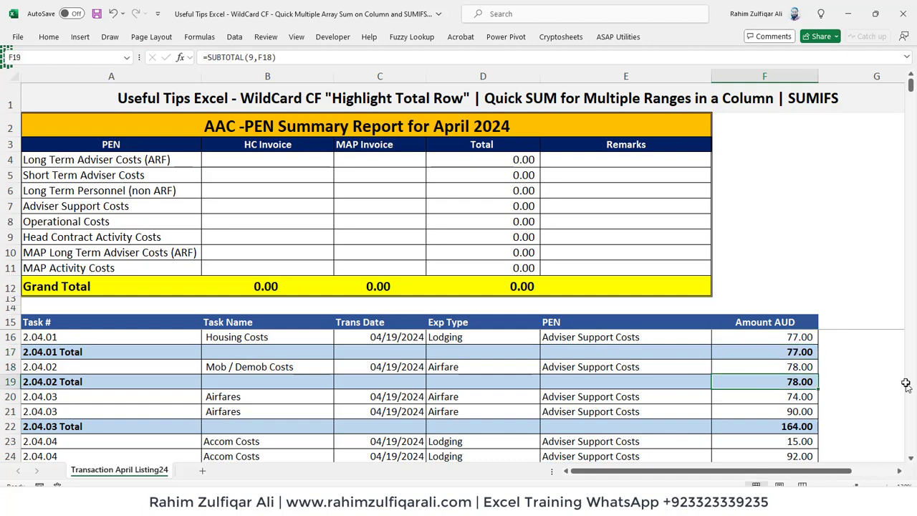
pyautogui.press('F2')
pyautogui.press('Escape')
pyautogui.press('Down')
pyautogui.press('Down')
pyautogui.press('Down')
pyautogui.press('F2')
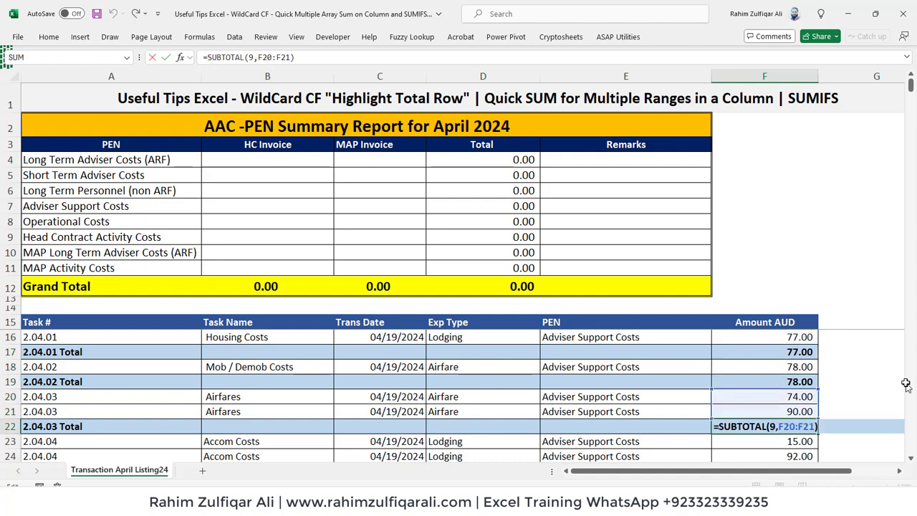
pyautogui.press('Escape')
# Step: Check the SUBTOTAL formulas for the 2.04.04, 2.04.05 and 2.04.07 Total rows
pyautogui.press('Down')
pyautogui.press('Down')
pyautogui.press('Down')
pyautogui.press('Down')
pyautogui.press('Down')
pyautogui.press('Up')
pyautogui.press('Up')
pyautogui.press('F2')
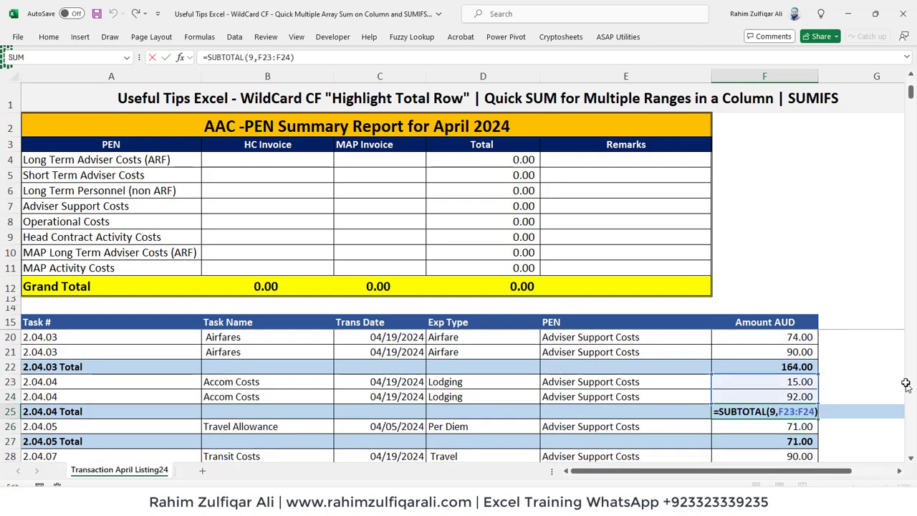
pyautogui.press('Escape')
pyautogui.press('Down')
pyautogui.press('Down')
pyautogui.press('F2')
pyautogui.press('Escape')
pyautogui.press('Down')
pyautogui.press('Down')
pyautogui.press('Down')
pyautogui.press('Down')
pyautogui.press('Down')
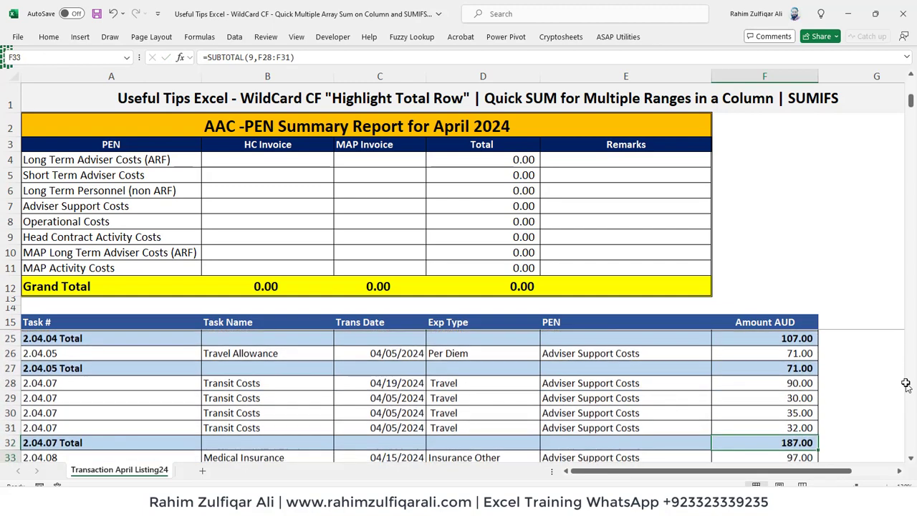
pyautogui.press('F2')
pyautogui.press('Escape')
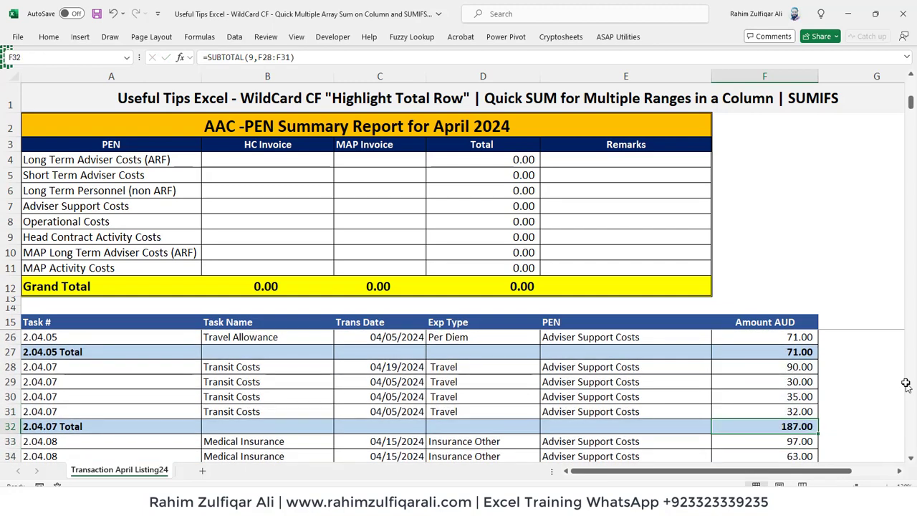
# Step: Compare the summary's HC Invoice categories with the transactions' PEN and Amount AUD entries
pyautogui.hotkey('ctrl', 'Home')
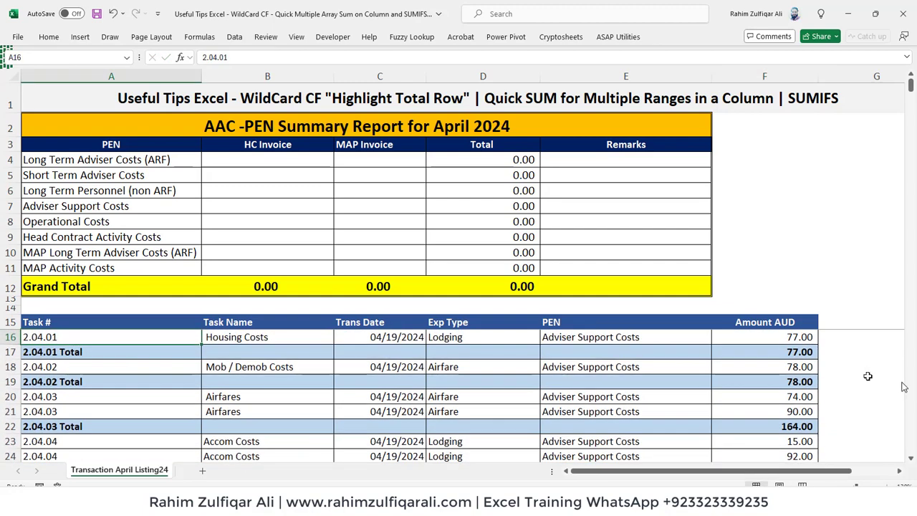
pyautogui.click(269, 151)
pyautogui.moveTo(740, 331); pyautogui.dragTo(757, 456)
pyautogui.click(147, 178)
pyautogui.scroll(2, 146, 177)
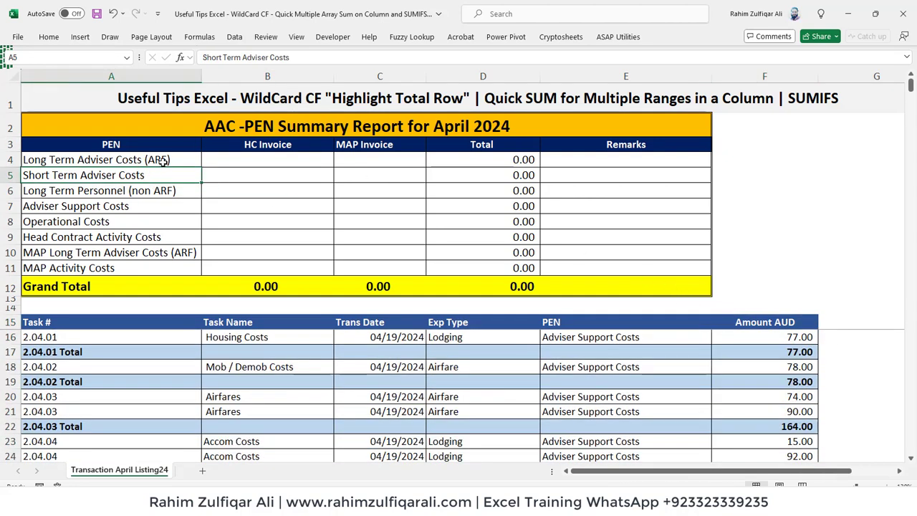
pyautogui.click(163, 159)
pyautogui.moveTo(565, 322); pyautogui.dragTo(588, 456)
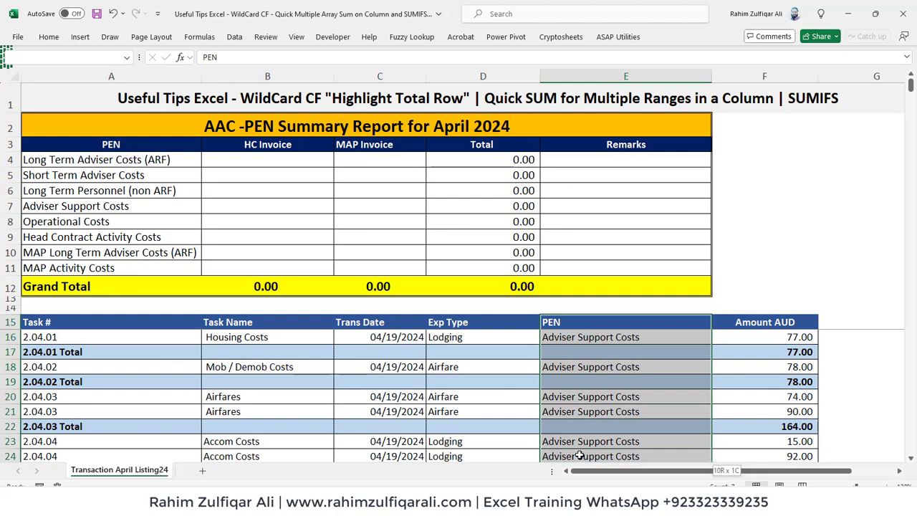
pyautogui.click(271, 163)
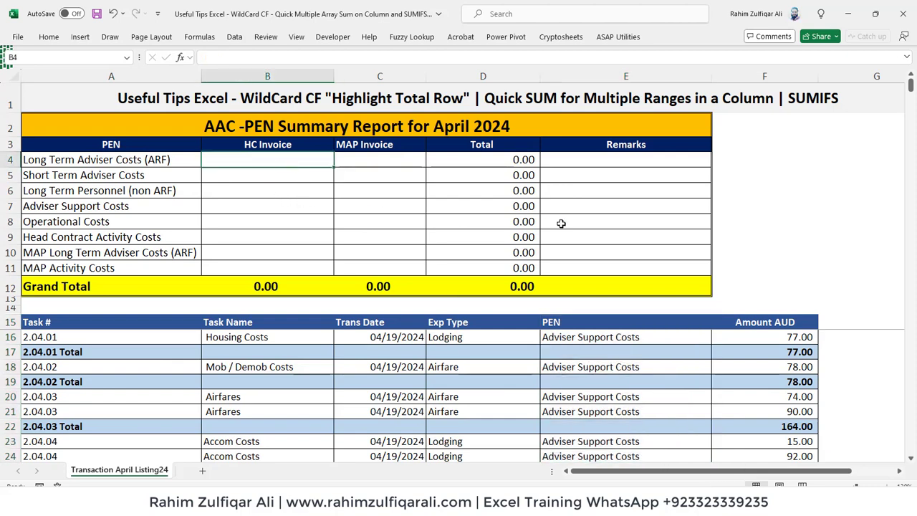
# Step: Start a SUMIFS in B4 with the absolute sum range $F$16:$F$234
pyautogui.write('=sumifs')
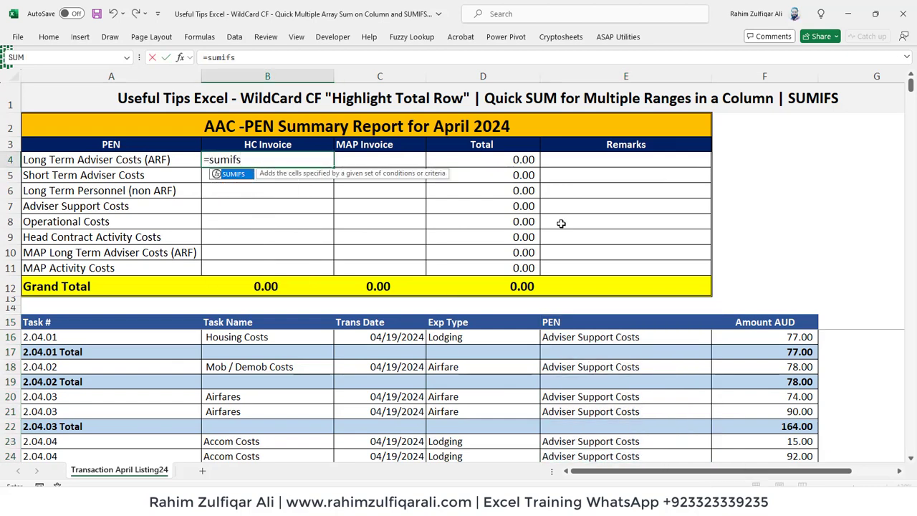
pyautogui.press('Tab')
pyautogui.press('Right')
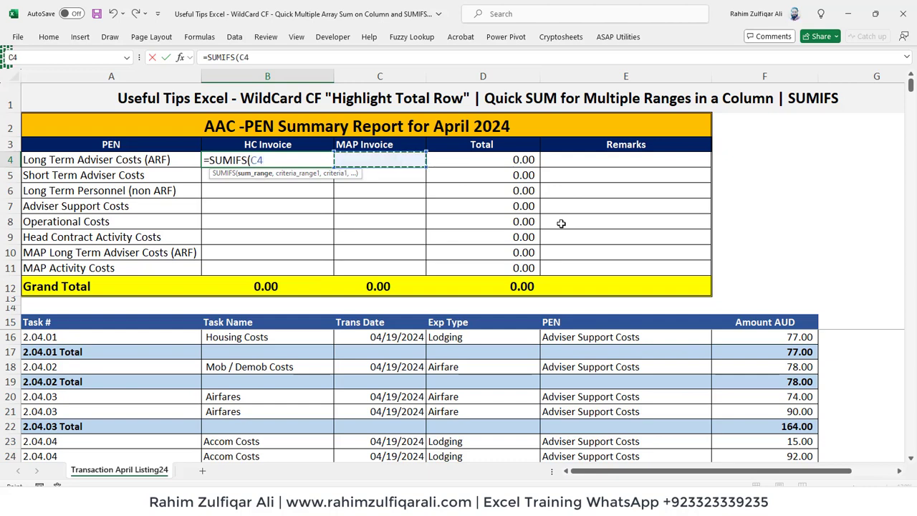
pyautogui.press('Right')
pyautogui.press('Right')
pyautogui.press('Right')
pyautogui.press('Right')
pyautogui.press('Right')
pyautogui.press('Down')
pyautogui.press('Down')
pyautogui.press('Down')
pyautogui.press('Down')
pyautogui.press('Down')
pyautogui.press('Down')
pyautogui.press('Down')
pyautogui.press('Down')
pyautogui.press('Down')
pyautogui.press('Left')
pyautogui.press('Left')
pyautogui.press('Down')
pyautogui.press('Down')
pyautogui.press('Down')
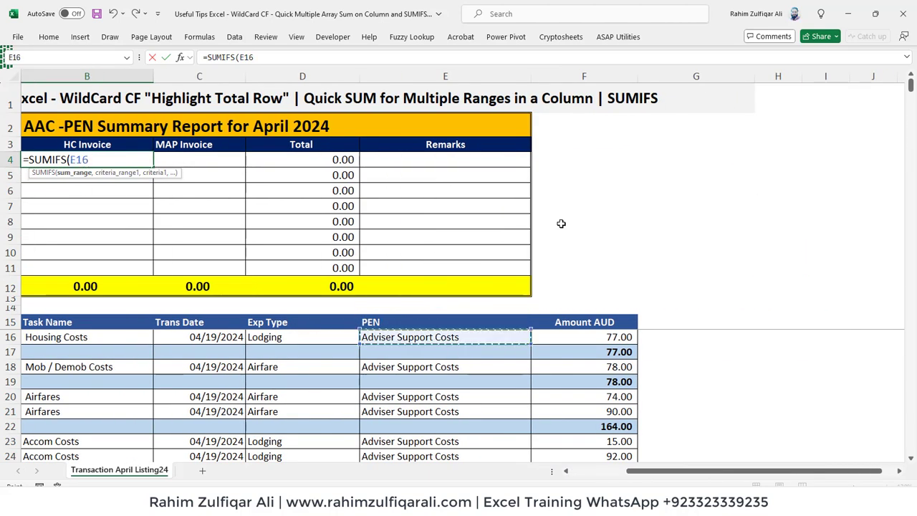
pyautogui.hotkey('ctrl', 'shift', 'Down')
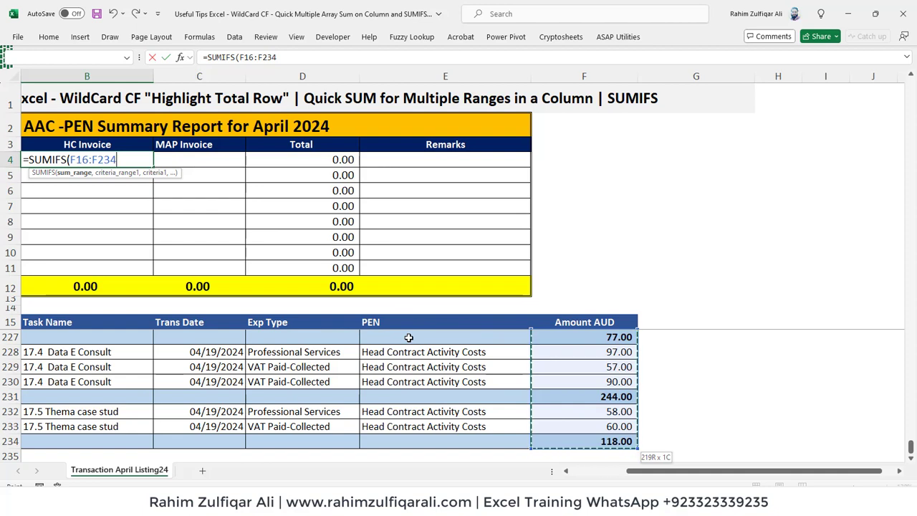
pyautogui.press('F4')
pyautogui.write(',')
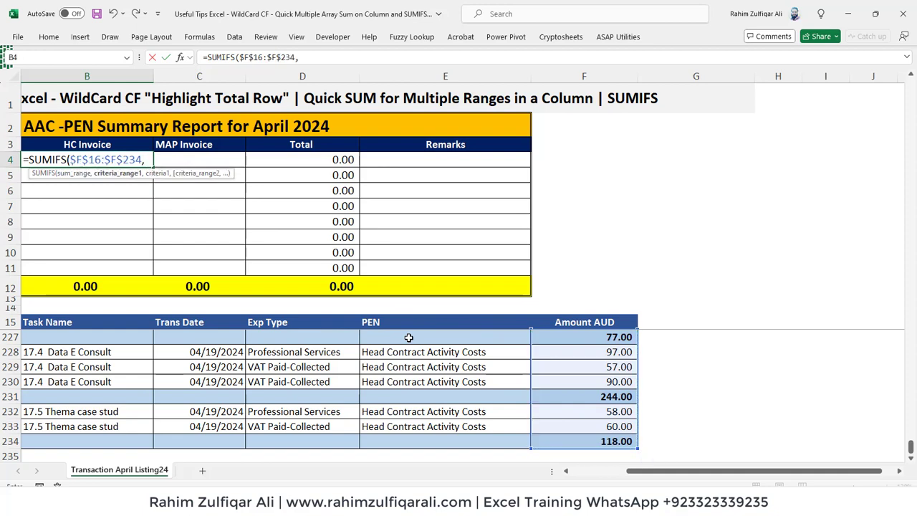
pyautogui.write('A16')
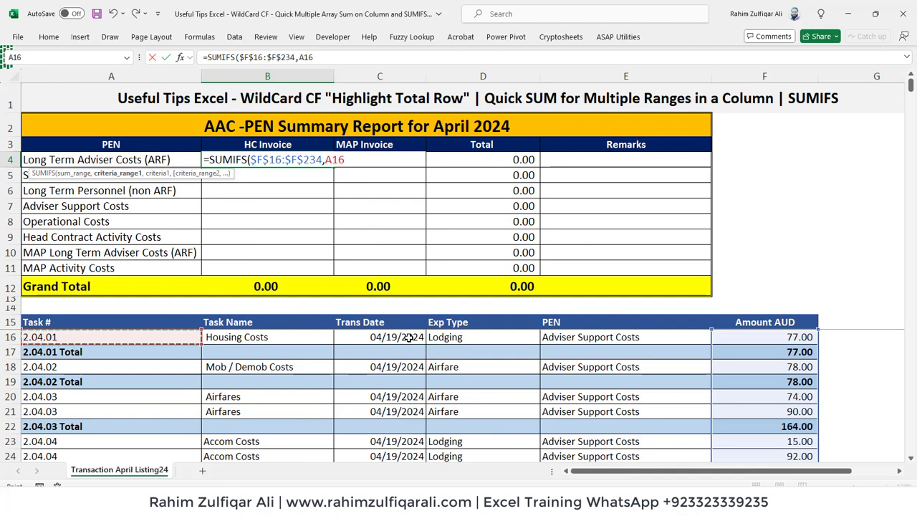
# Step: Add criteria range $E$16:$E$234 with criterion A4 and commit the SUMIFS formula
pyautogui.click(615, 343)
pyautogui.hotkey('shift', 'Down')
pyautogui.hotkey('shift', 'Down')
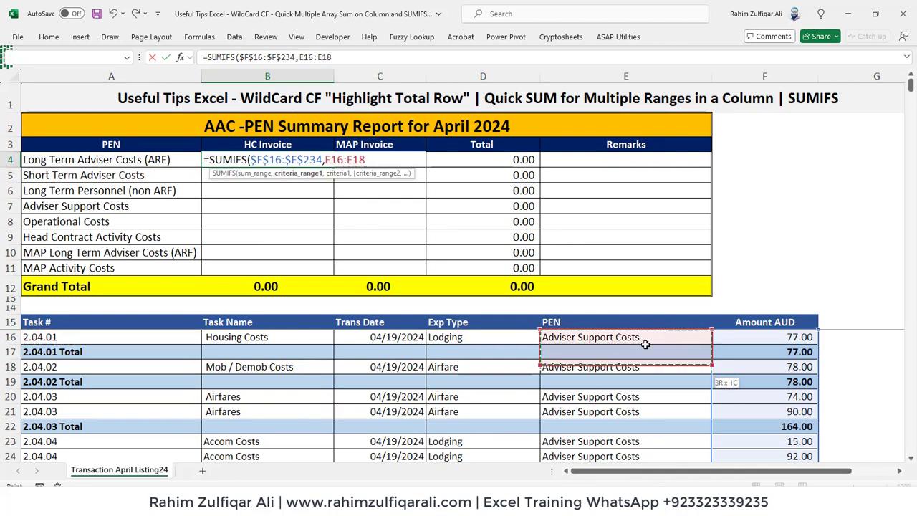
pyautogui.hotkey('ctrl', 'shift', 'End')
pyautogui.hotkey('shift', 'Left')
pyautogui.hotkey('shift', 'Left')
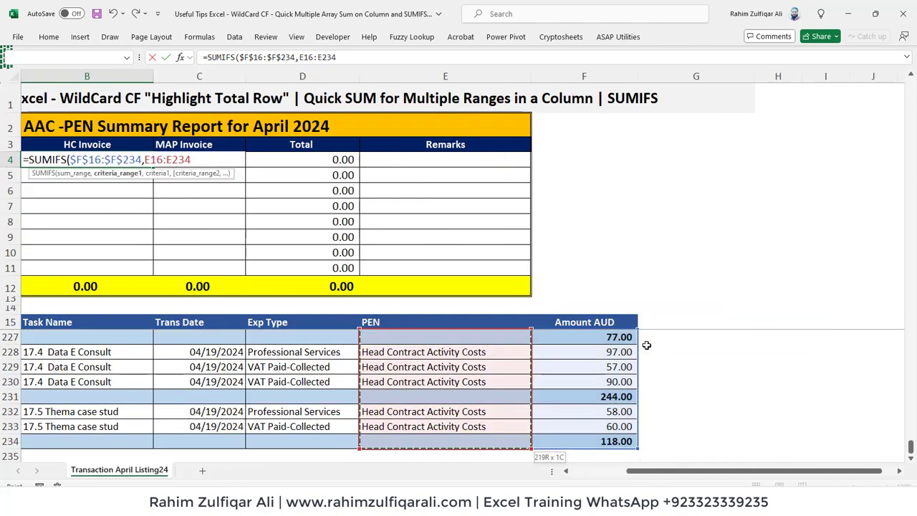
pyautogui.press('F4')
pyautogui.write(',')
pyautogui.press('Left')
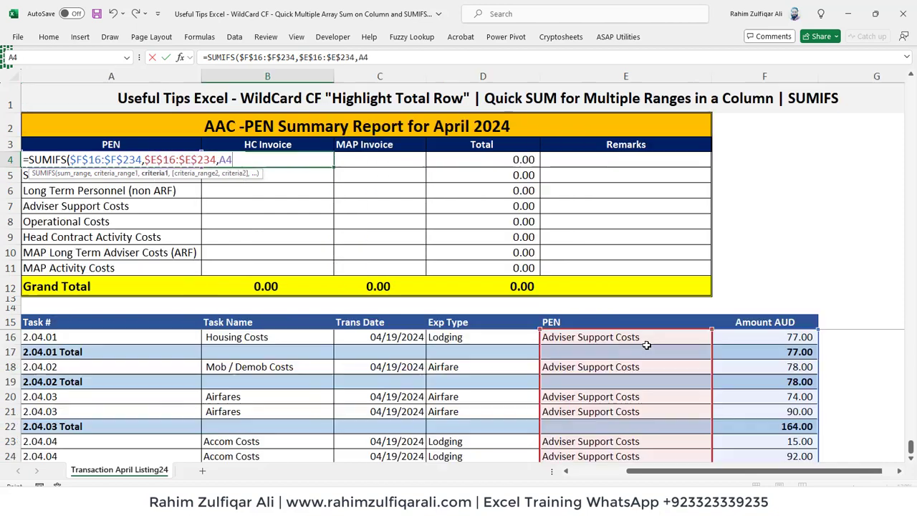
pyautogui.hotkey('ctrl', 'Return')
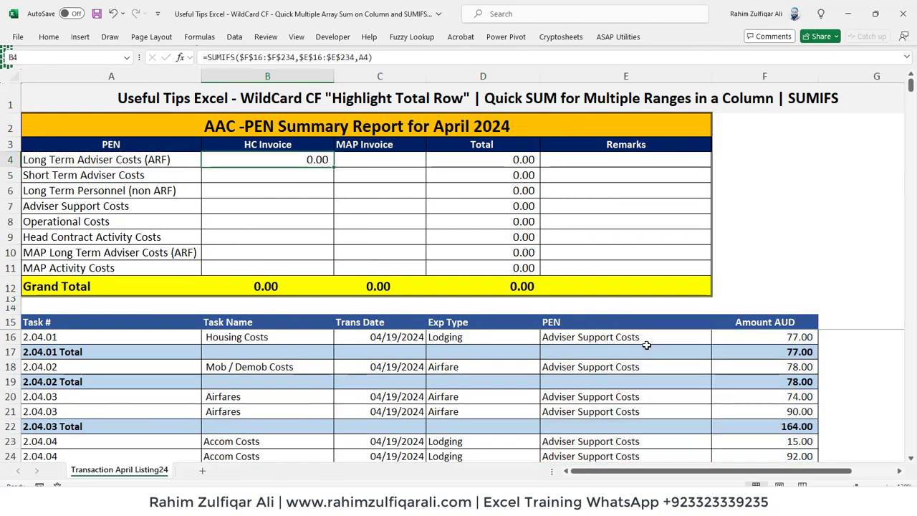
# Step: Fill the SUMIFS formula down B4:B11 and check the B4 formula and HC Invoice results
pyautogui.hotkey('shift', 'Down')
pyautogui.hotkey('shift', 'Down')
pyautogui.hotkey('shift', 'Down')
pyautogui.hotkey('shift', 'Down')
pyautogui.hotkey('shift', 'Down')
pyautogui.hotkey('shift', 'Down')
pyautogui.hotkey('ctrl', 'd')
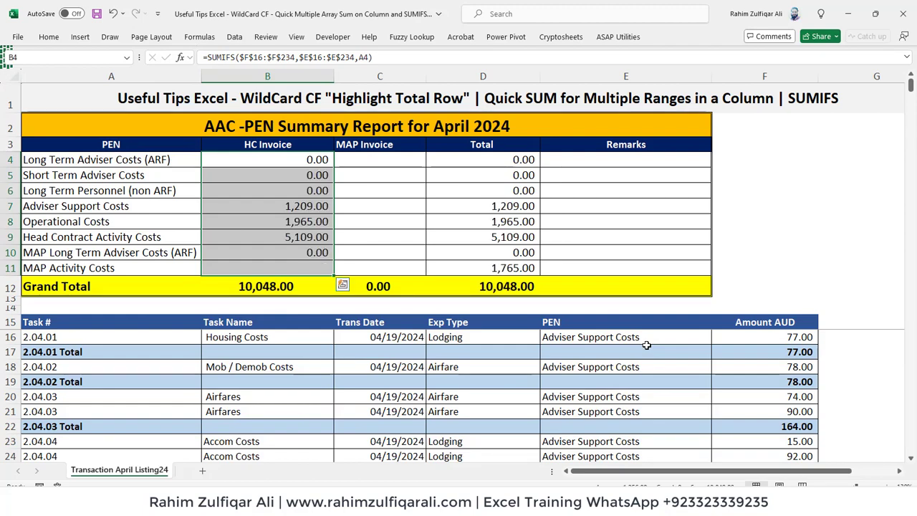
pyautogui.press('Down')
pyautogui.press('Down')
pyautogui.press('Down')
pyautogui.press('Down')
pyautogui.press('Down')
pyautogui.press('Up')
pyautogui.press('Up')
pyautogui.press('Up')
pyautogui.press('Up')
pyautogui.press('Up')
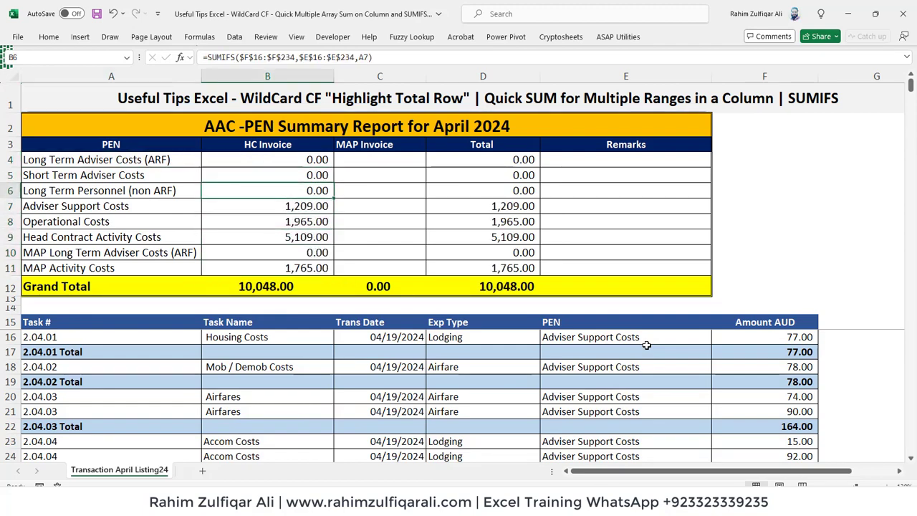
pyautogui.press('F2')
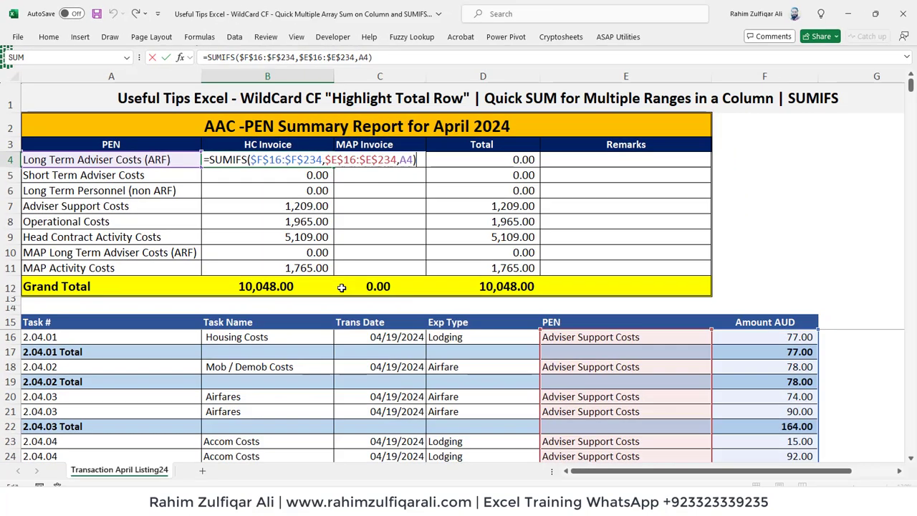
pyautogui.press('Escape')
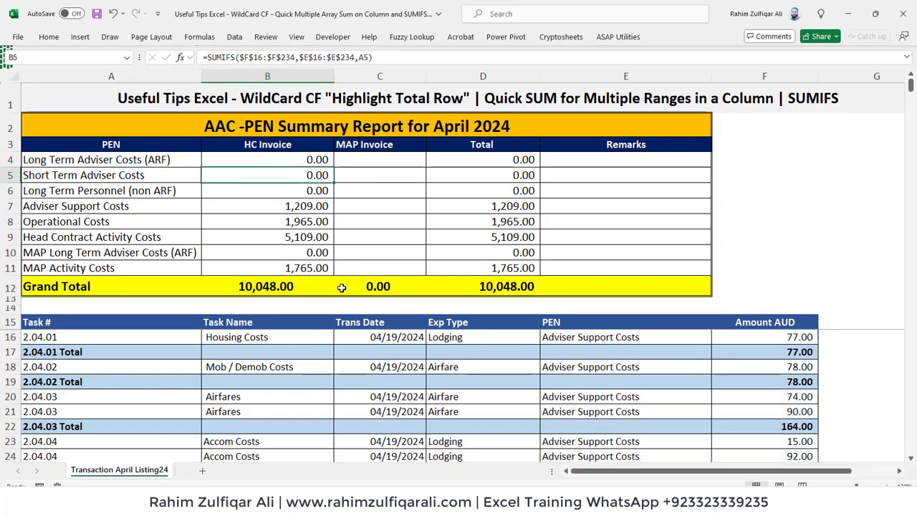
pyautogui.press('Down')
pyautogui.press('Down')
pyautogui.press('Down')
pyautogui.press('Down')
pyautogui.press('Down')
pyautogui.press('Down')
pyautogui.press('Down')
pyautogui.press('Down')
pyautogui.press('Down')
pyautogui.press('Down')
pyautogui.press('Down')
pyautogui.press('Down')
pyautogui.press('Down')
pyautogui.press('Down')
pyautogui.press('Down')
pyautogui.press('Down')
pyautogui.press('Down')
pyautogui.press('Down')
pyautogui.press('Down')
pyautogui.press('Down')
pyautogui.press('Down')
pyautogui.press('Down')
pyautogui.press('Down')
pyautogui.press('Down')
pyautogui.press('Down')
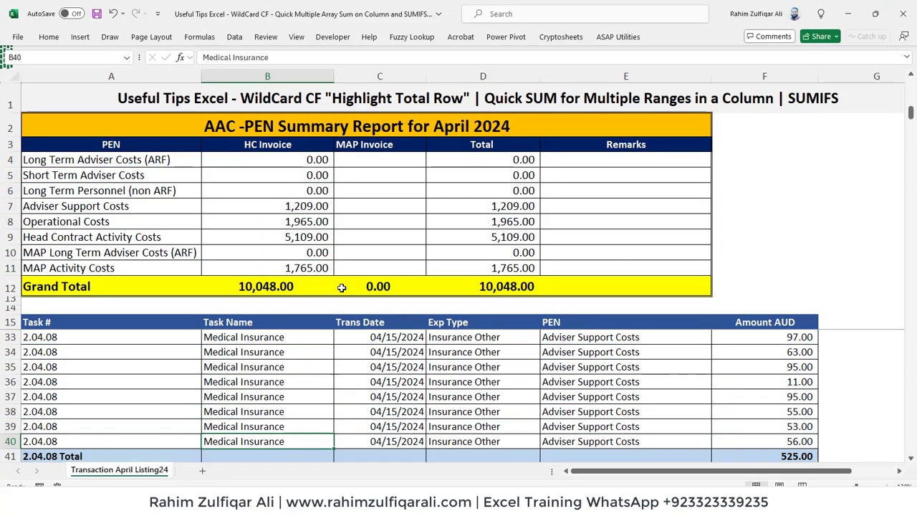